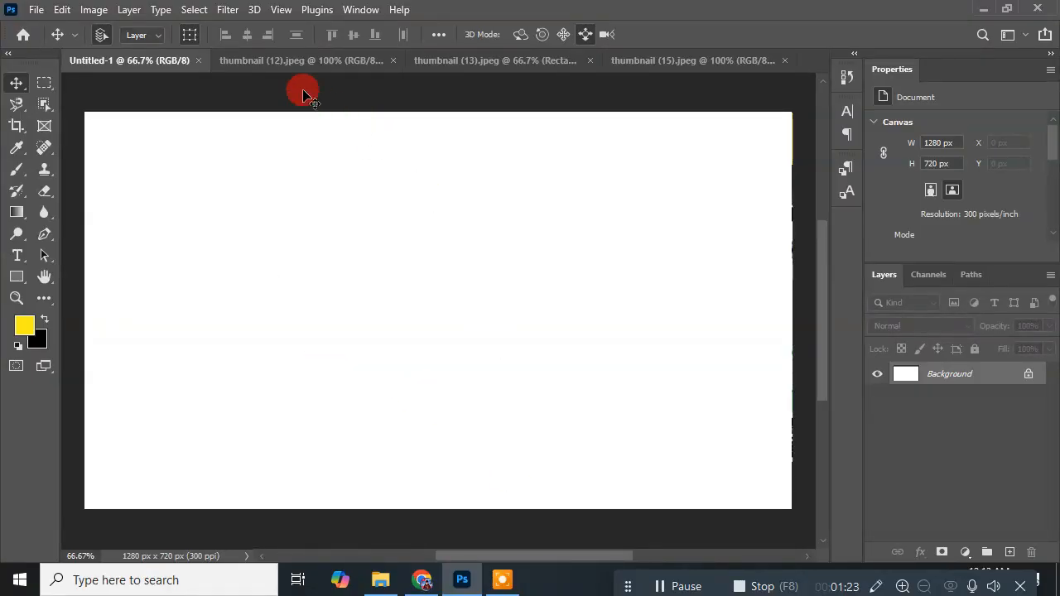
Step: Look through the open thumbnail (12), (13) and (15) images, ending back on the blank Untitled-1 document
click(289, 61)
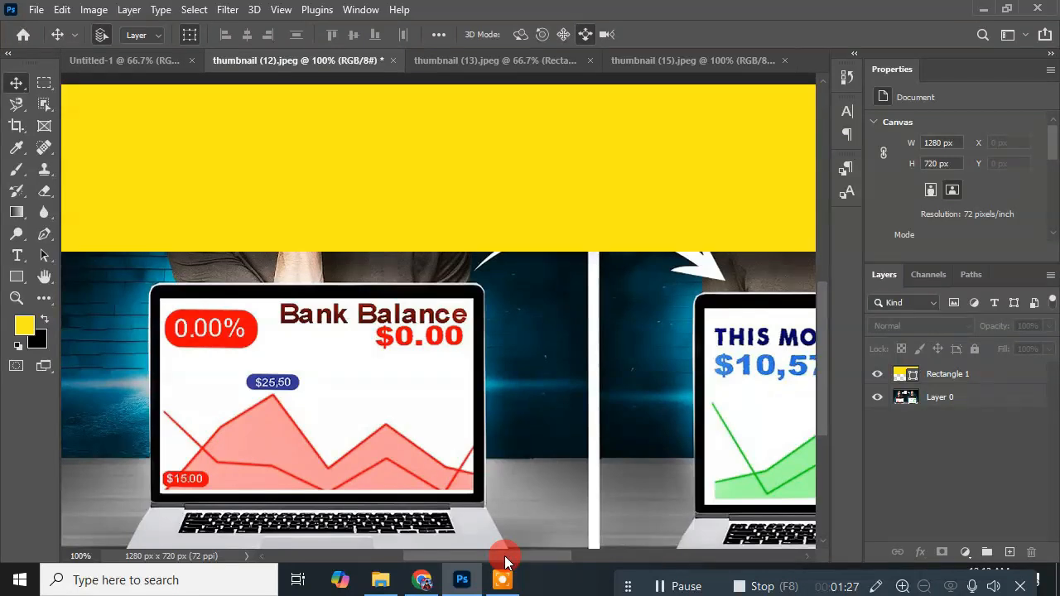
click(439, 60)
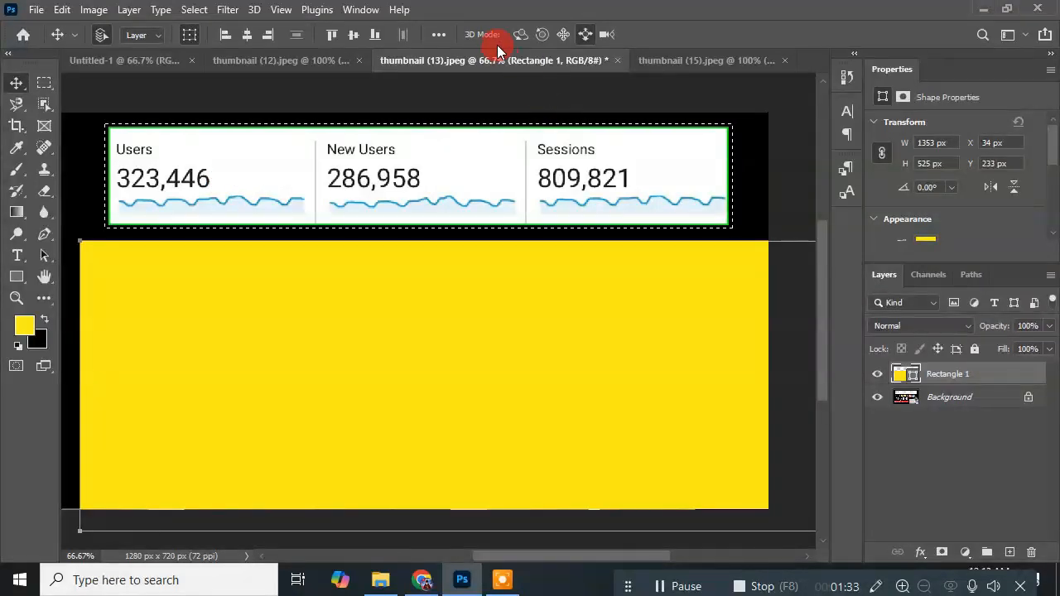
click(679, 63)
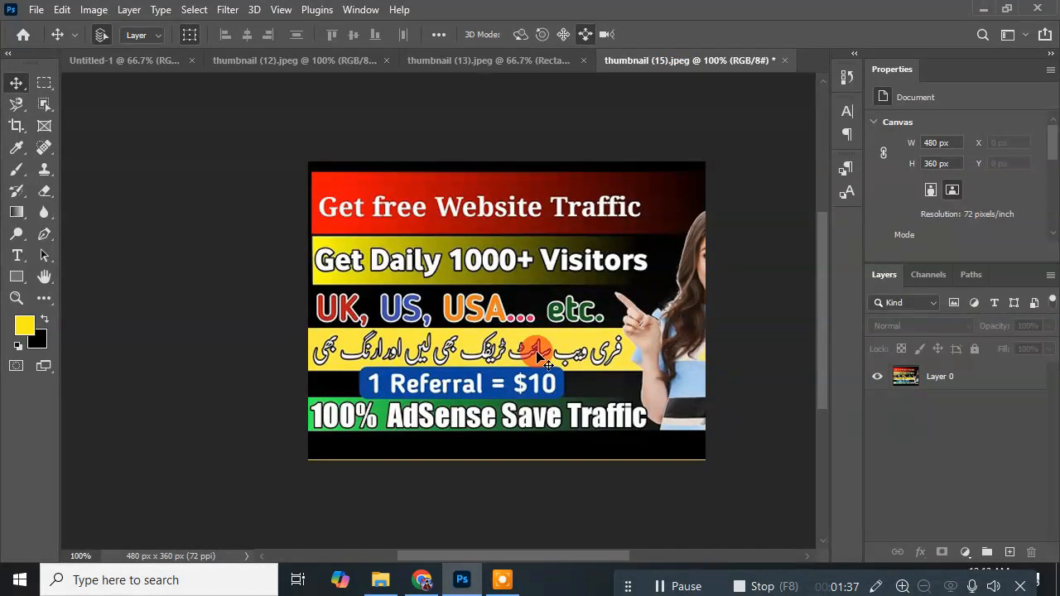
click(89, 60)
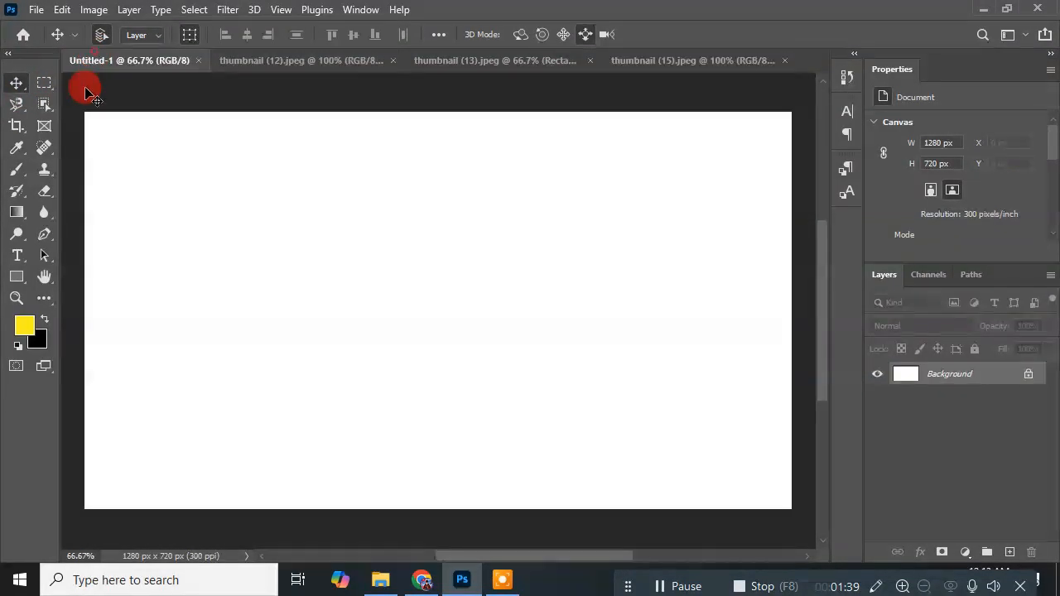
Step: Cover the whole blank canvas with a rectangle filled in the yellow foreground colour ffea0b
click(24, 324)
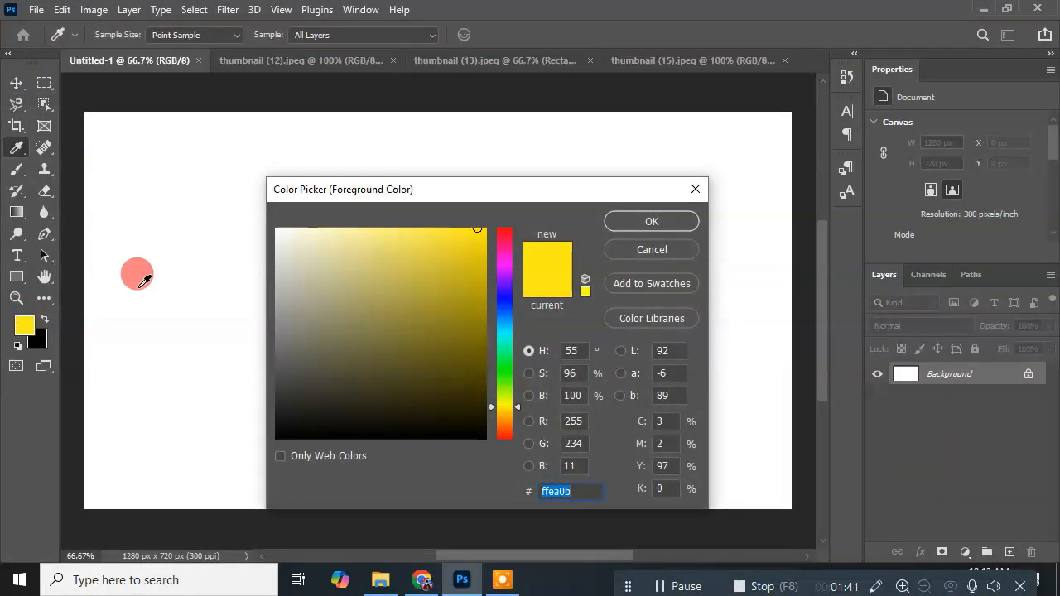
click(650, 224)
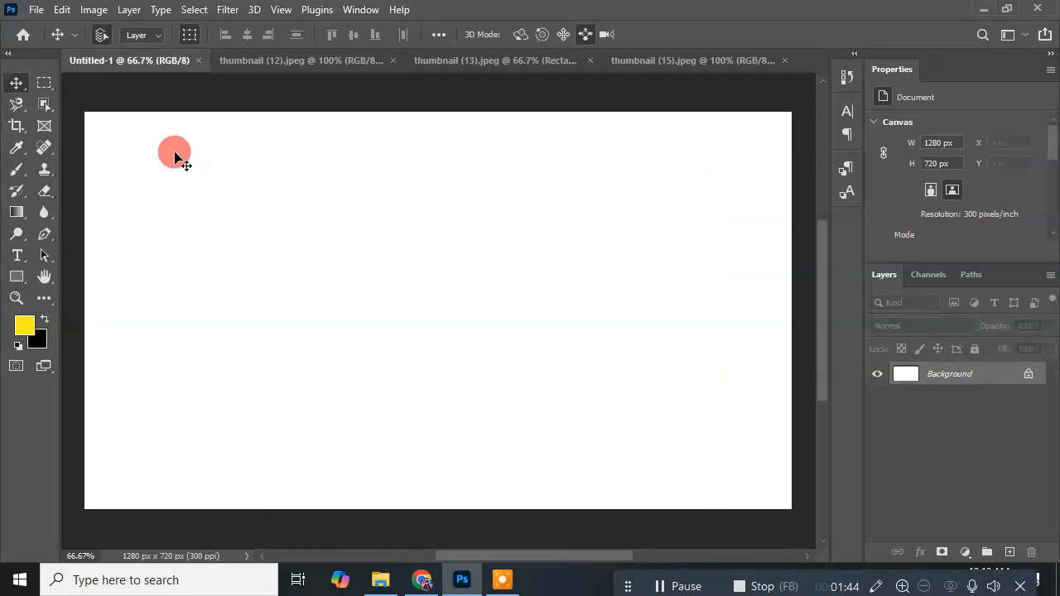
click(25, 327)
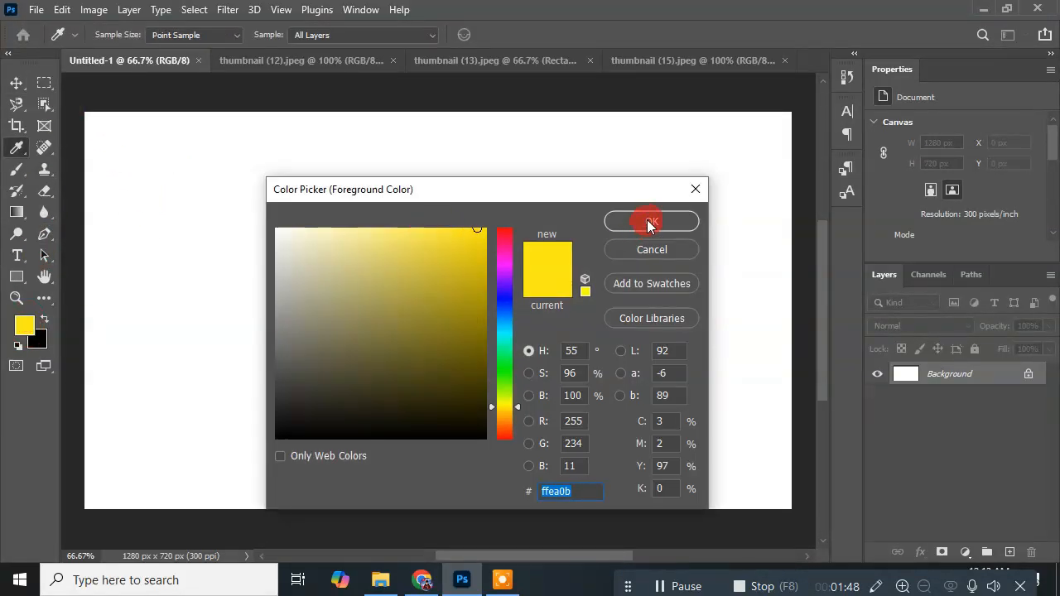
click(650, 222)
click(17, 277)
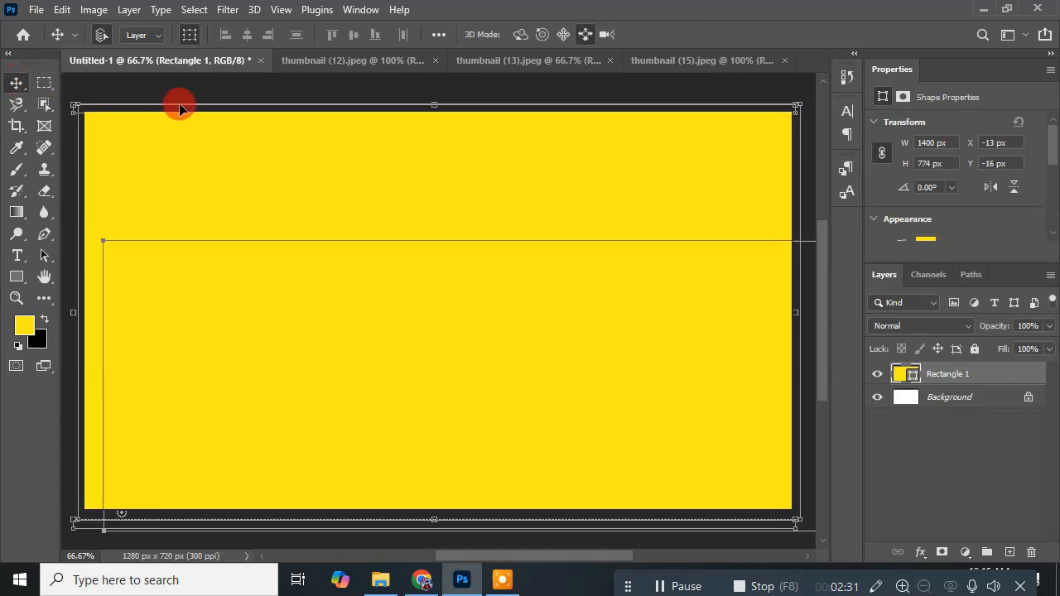
key(ctrl+t)
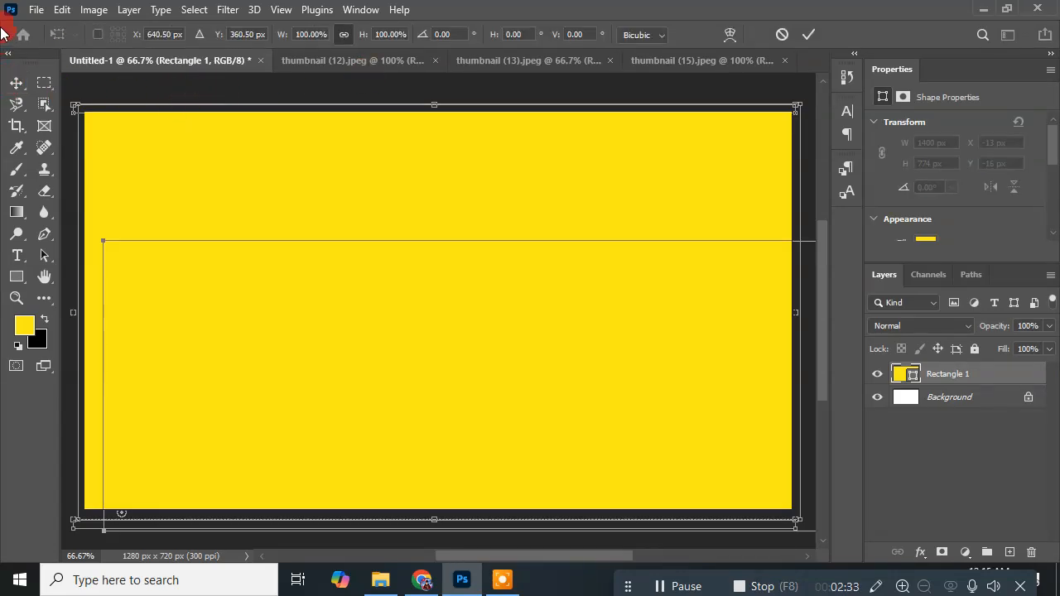
Step: Copy the Users, New Users and Sessions statistics box from thumbnail (13) into Untitled-1 and place it near the canvas's upper edge
drag(521, 99, 539, 151)
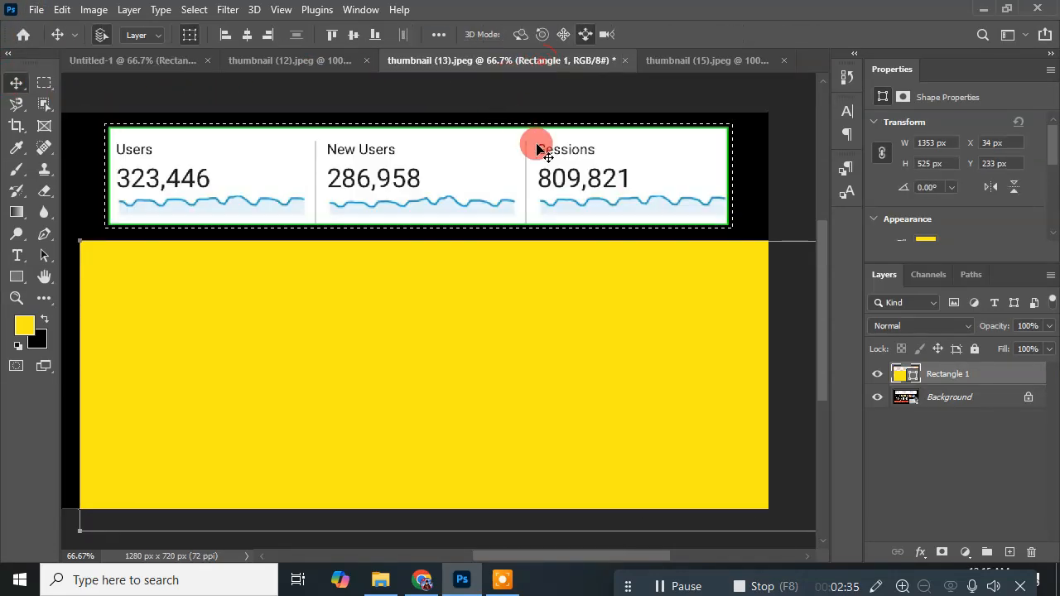
right_click(508, 168)
click(398, 162)
click(929, 377)
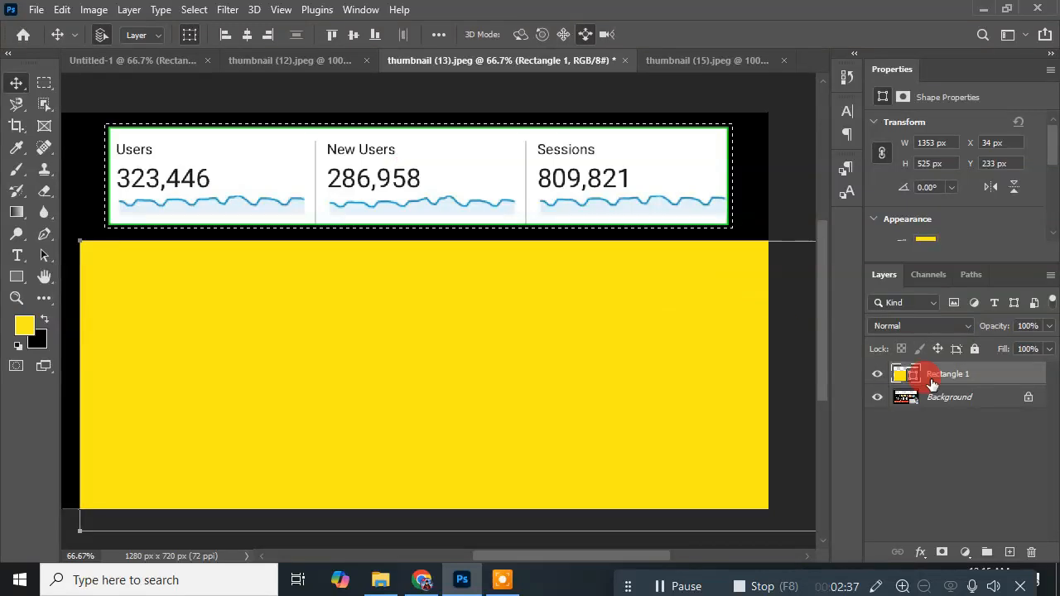
click(960, 409)
click(135, 81)
drag(134, 81, 229, 208)
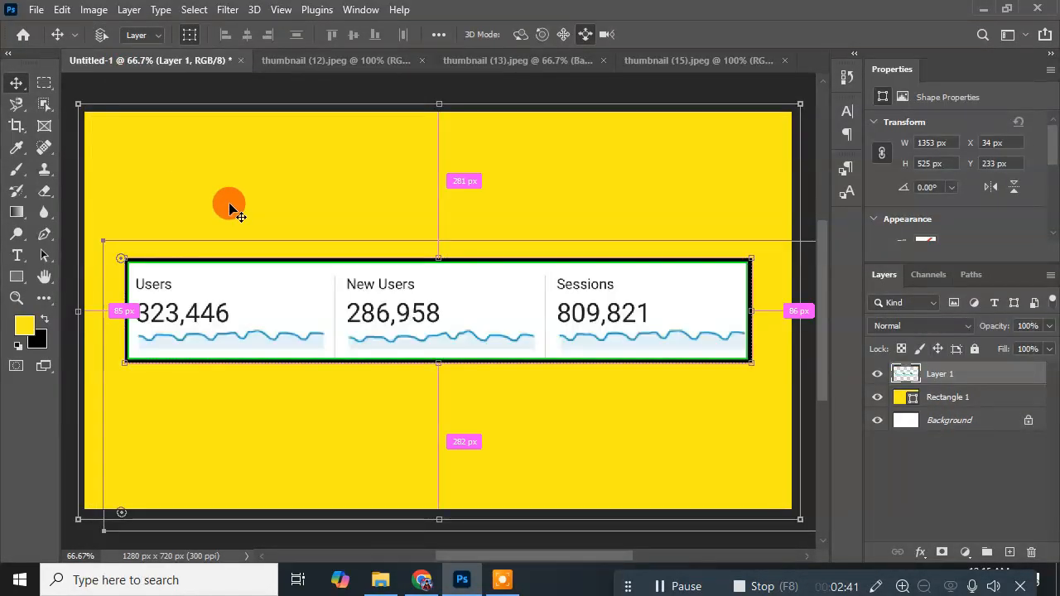
drag(422, 327, 476, 200)
click(321, 353)
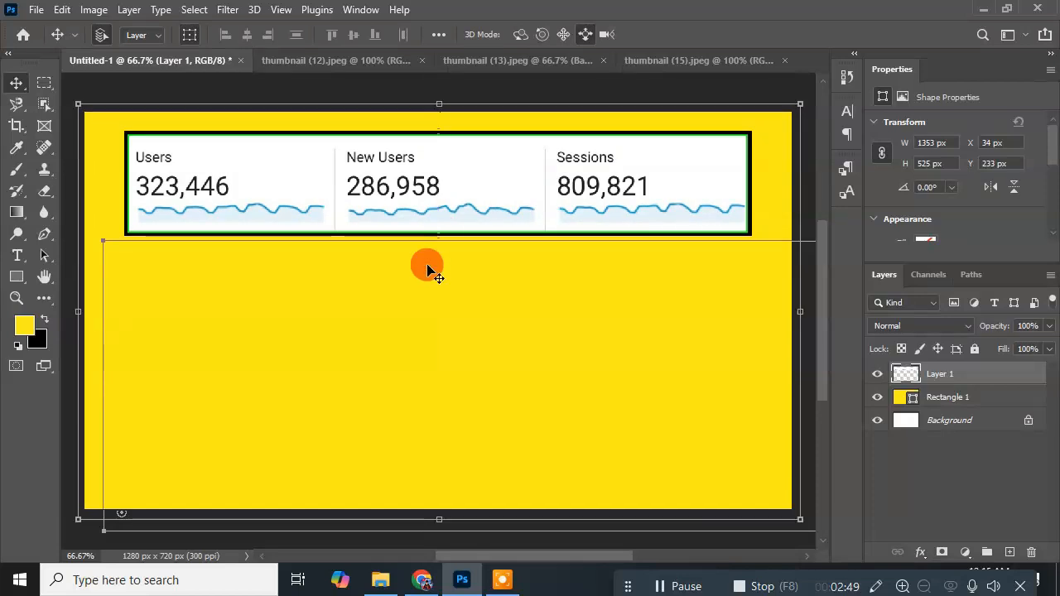
click(407, 301)
Step: Close the thumbnail (13) document without saving its changes
drag(378, 225, 503, 74)
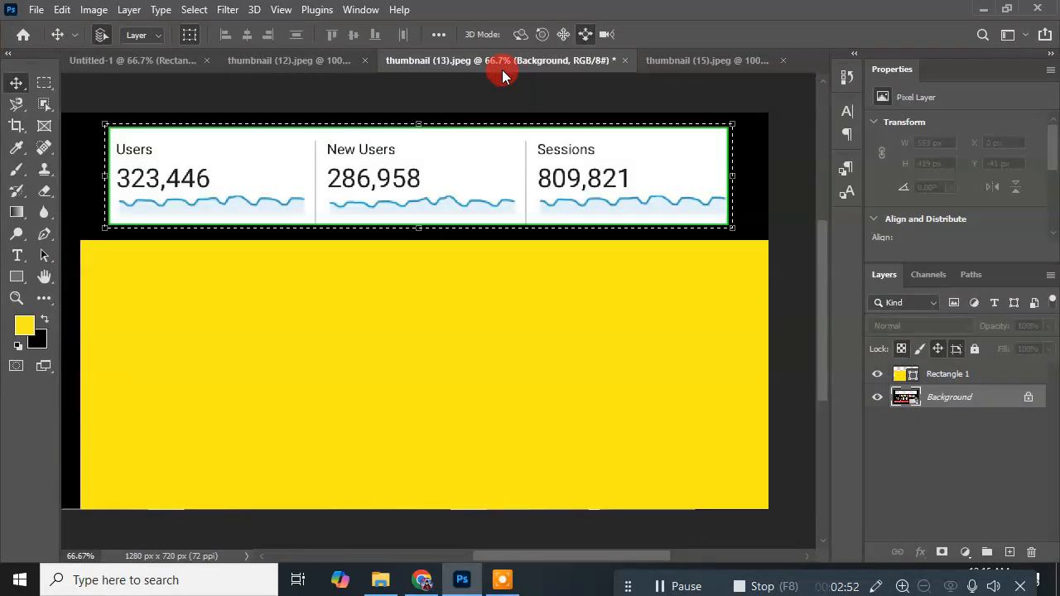
click(627, 64)
click(521, 227)
Step: Cut the Urdu text line on the yellow band out of thumbnail (15) and paste it into Untitled-1
click(554, 71)
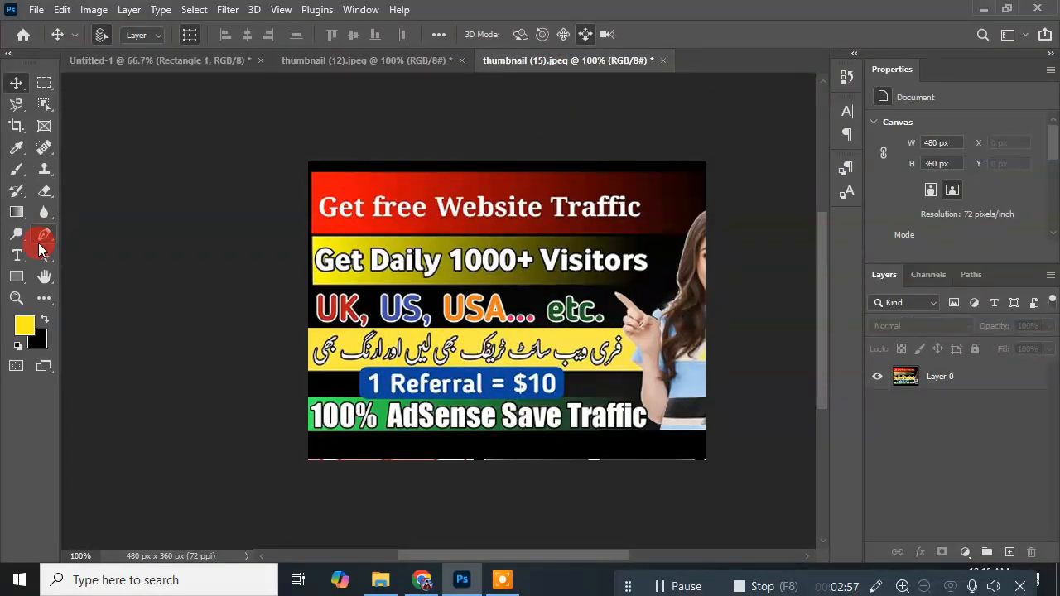
click(44, 83)
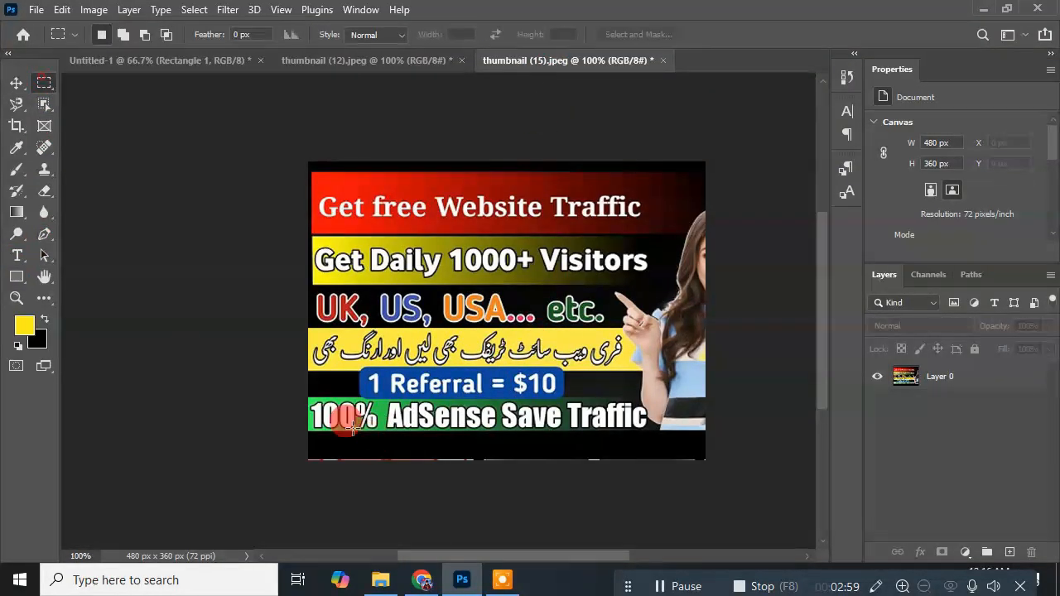
drag(297, 328, 624, 365)
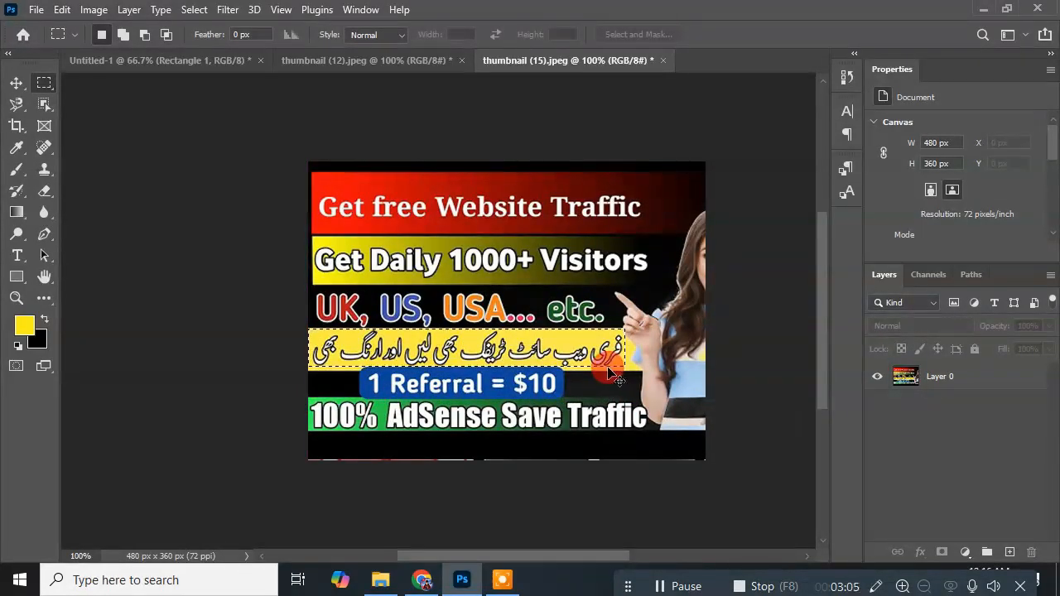
click(934, 386)
key(Delete)
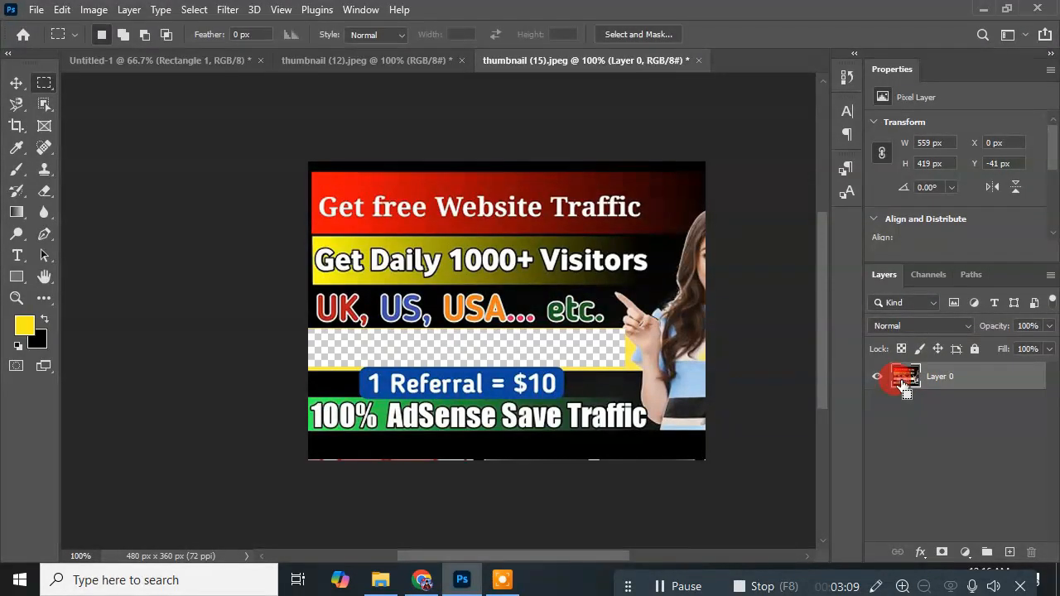
click(184, 61)
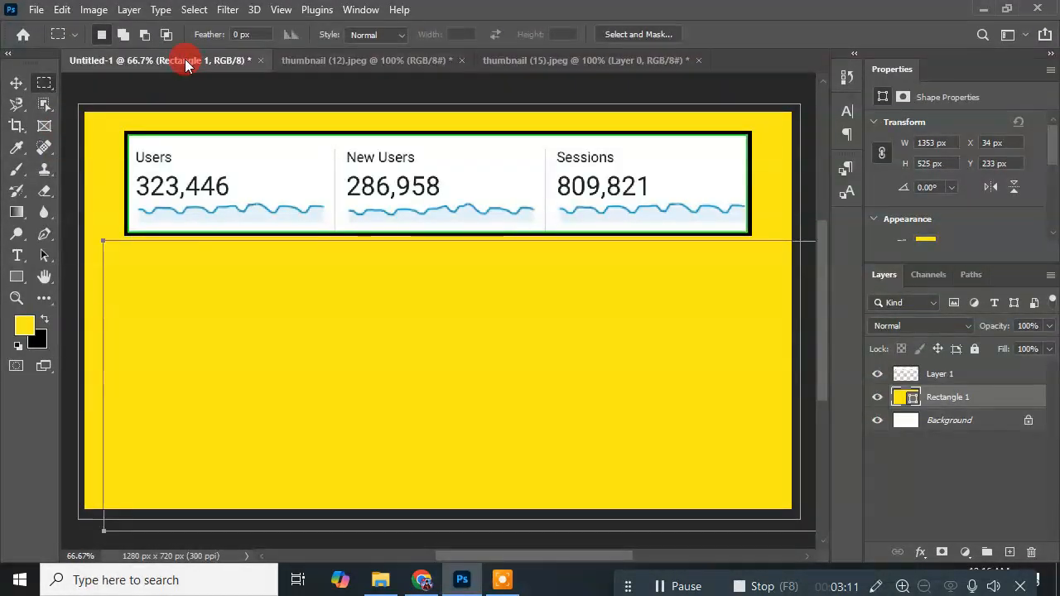
key(ctrl+v)
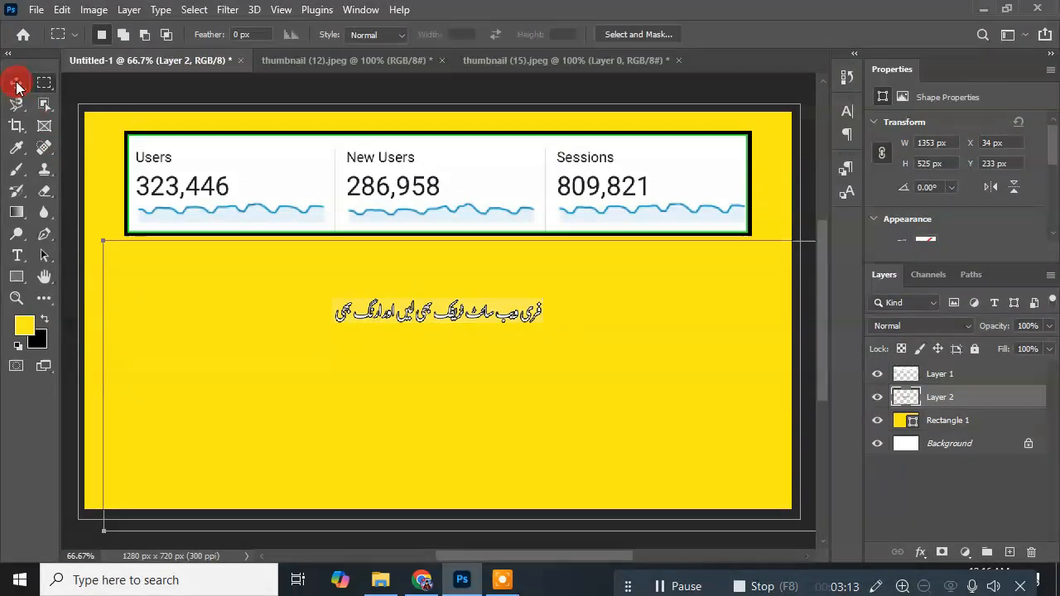
Step: Enlarge the pasted Urdu text, place it as a heading along the canvas's upper edge and set the statistics box directly below it
click(17, 84)
key(ctrl+t)
drag(542, 324, 755, 350)
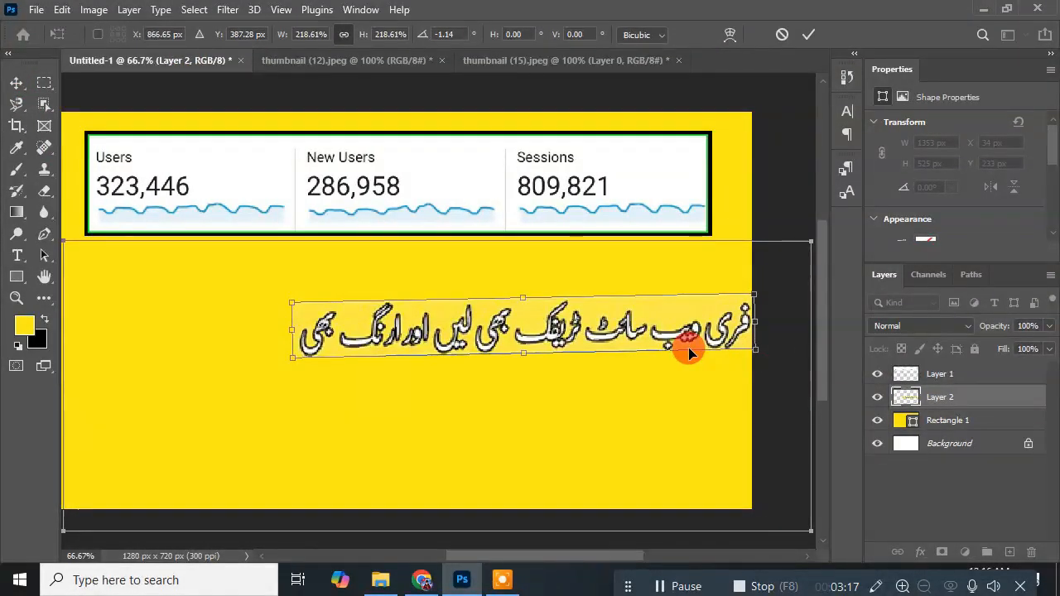
drag(634, 332, 481, 282)
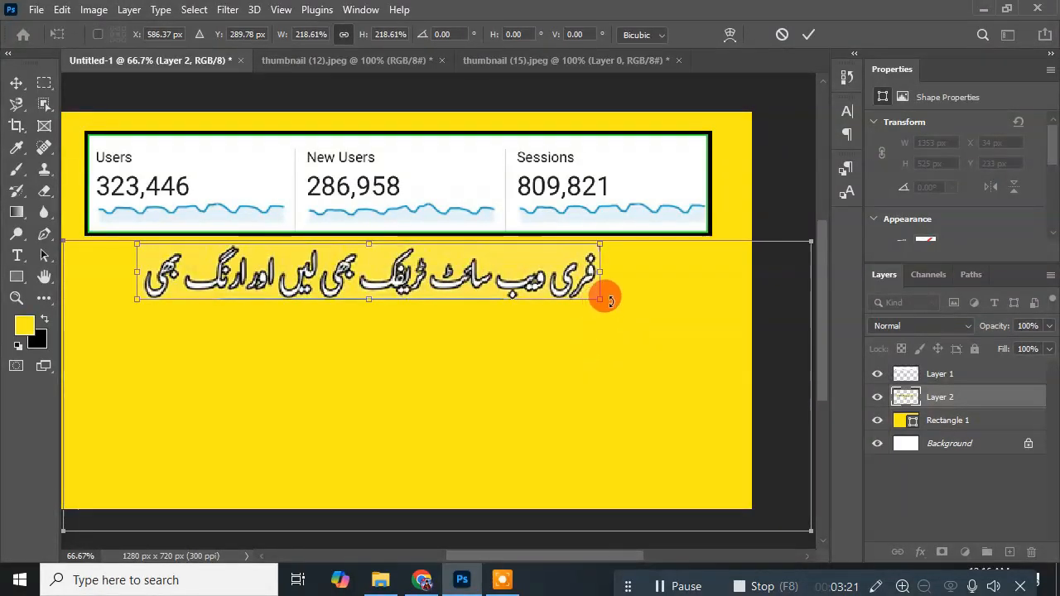
drag(601, 301, 681, 249)
drag(573, 293, 530, 288)
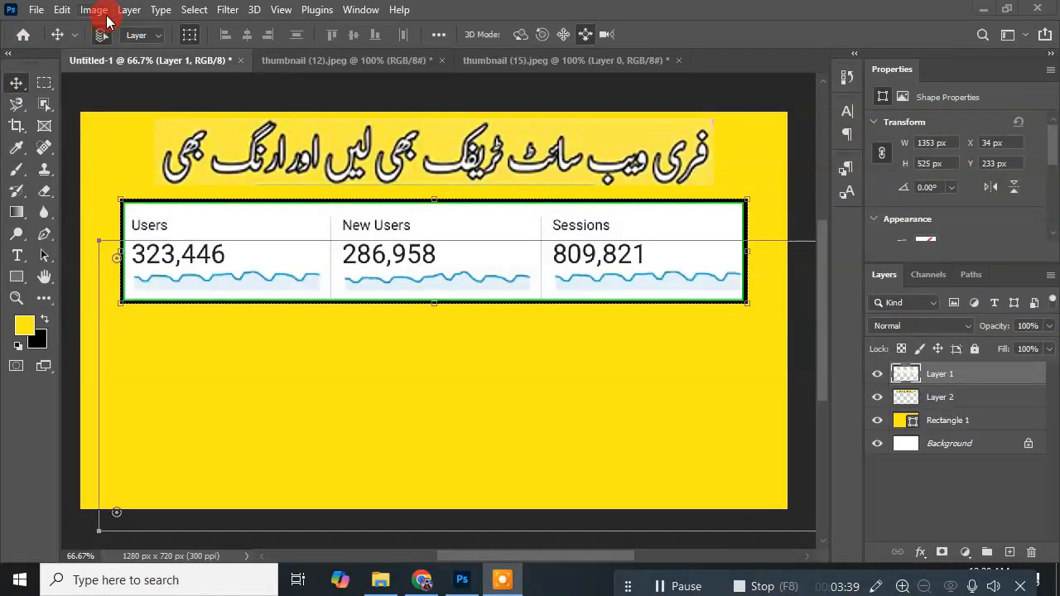
Step: Select the Bank Balance laptop on Layer 0 of thumbnail (12) with the Object Selection tool and cut it out
click(306, 59)
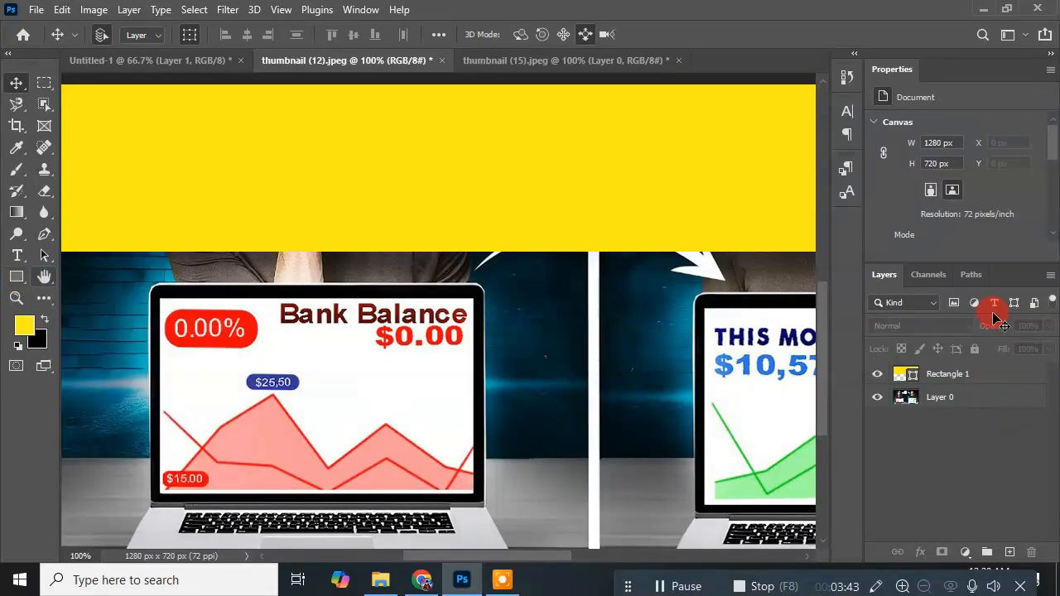
mouse_move(818, 362)
mouse_down()
mouse_move(816, 390)
mouse_move(816, 378)
mouse_up()
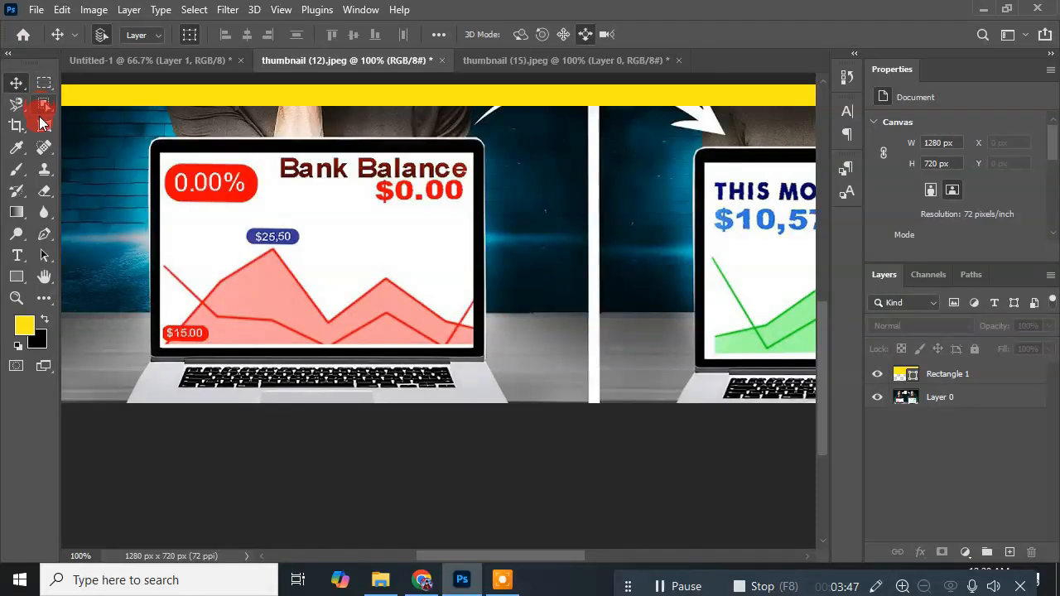
click(18, 105)
click(78, 118)
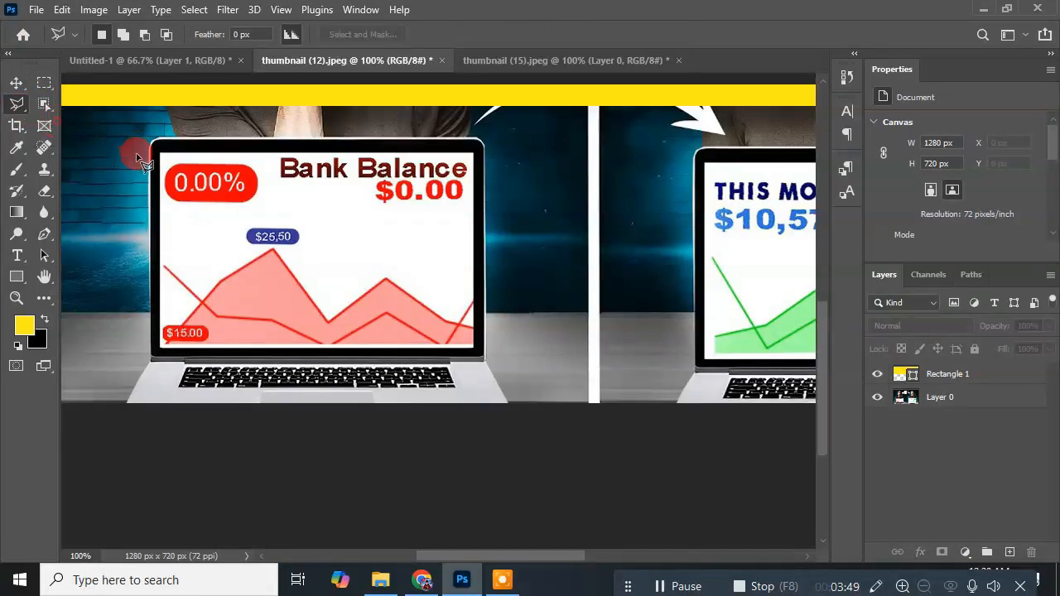
click(42, 105)
click(148, 127)
click(478, 219)
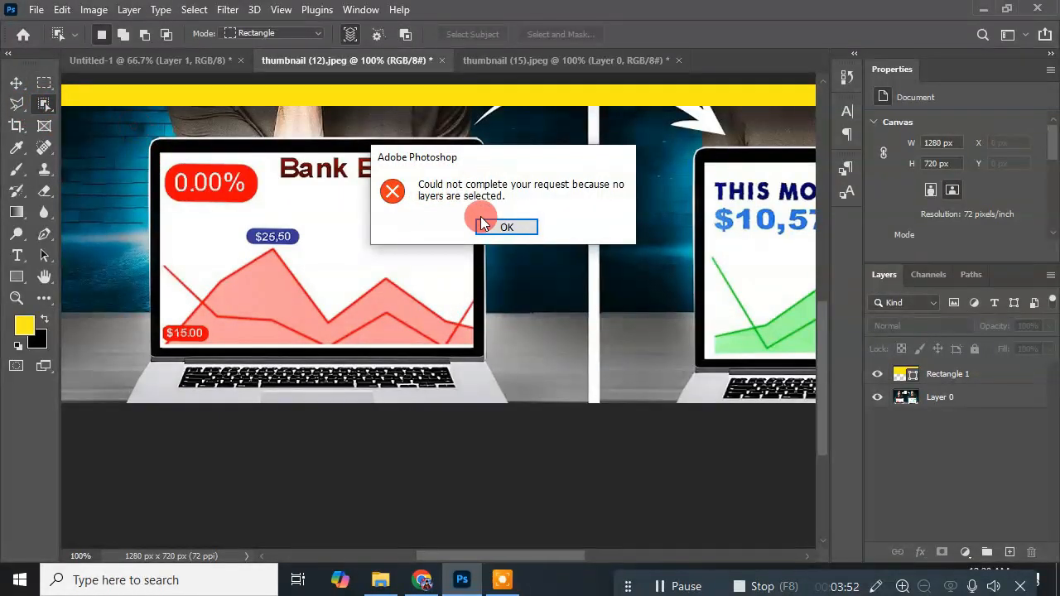
click(960, 399)
drag(134, 130, 509, 454)
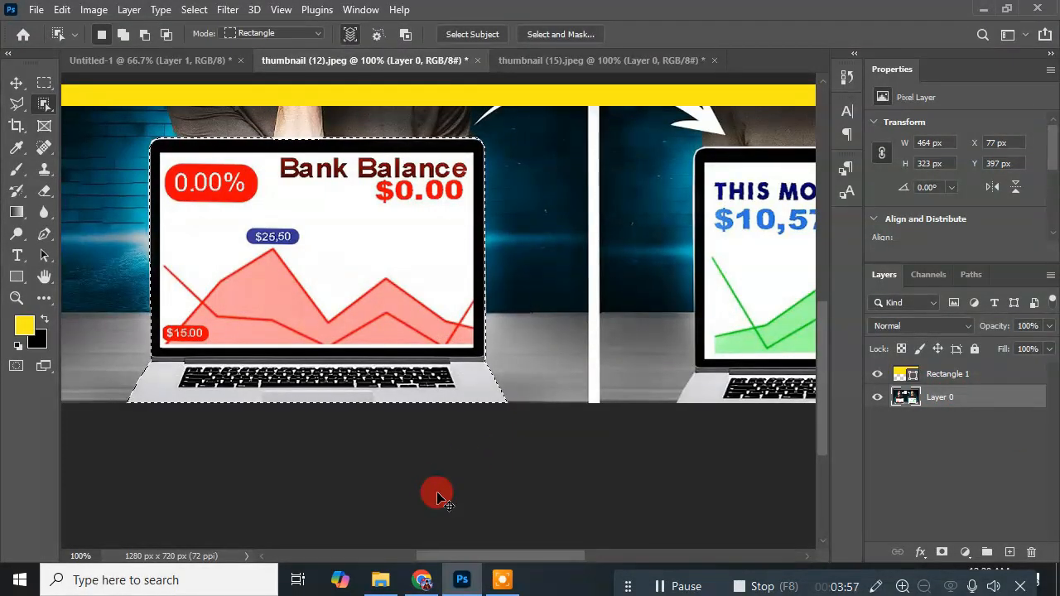
key(Delete)
Step: Paste the Bank Balance laptop into Untitled-1, scale it to about 98.5% and place it in the canvas's lower-left corner
click(143, 63)
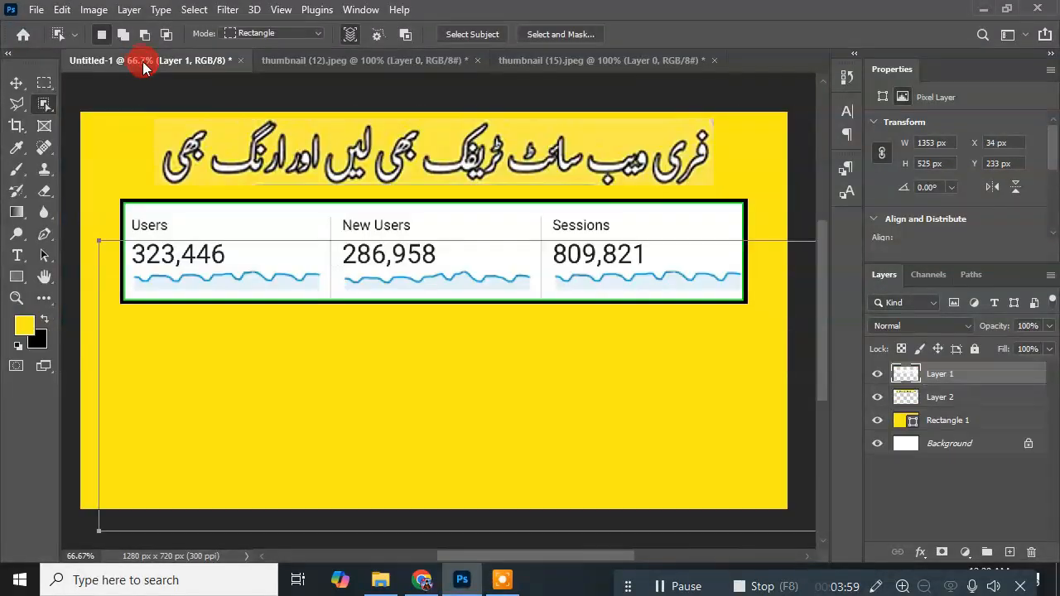
key(ctrl+v)
click(16, 83)
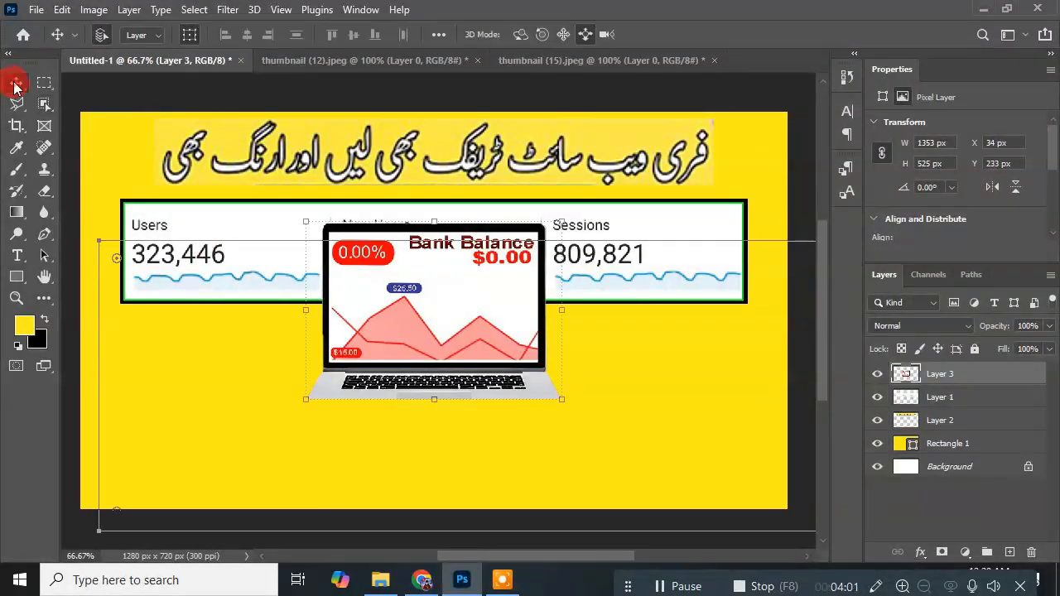
drag(391, 318, 193, 430)
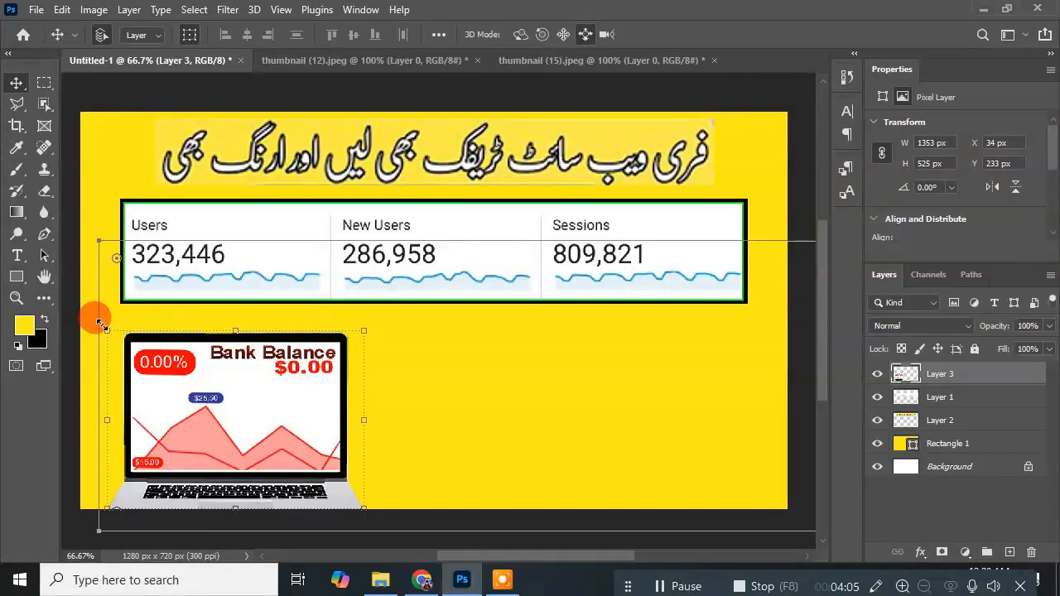
key(ctrl+t)
drag(116, 334, 131, 355)
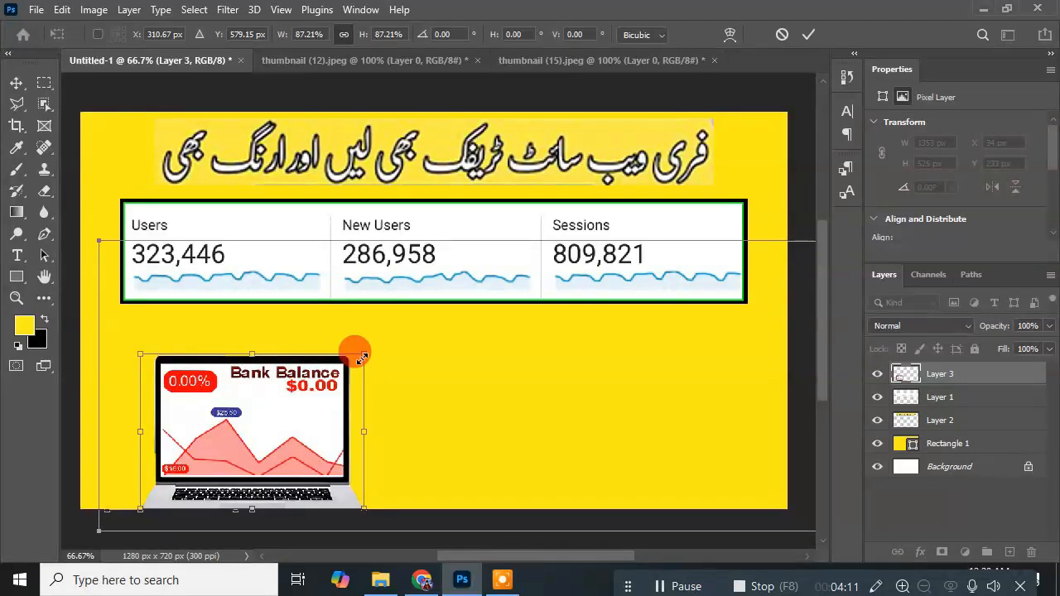
drag(359, 357, 391, 335)
drag(262, 441, 236, 442)
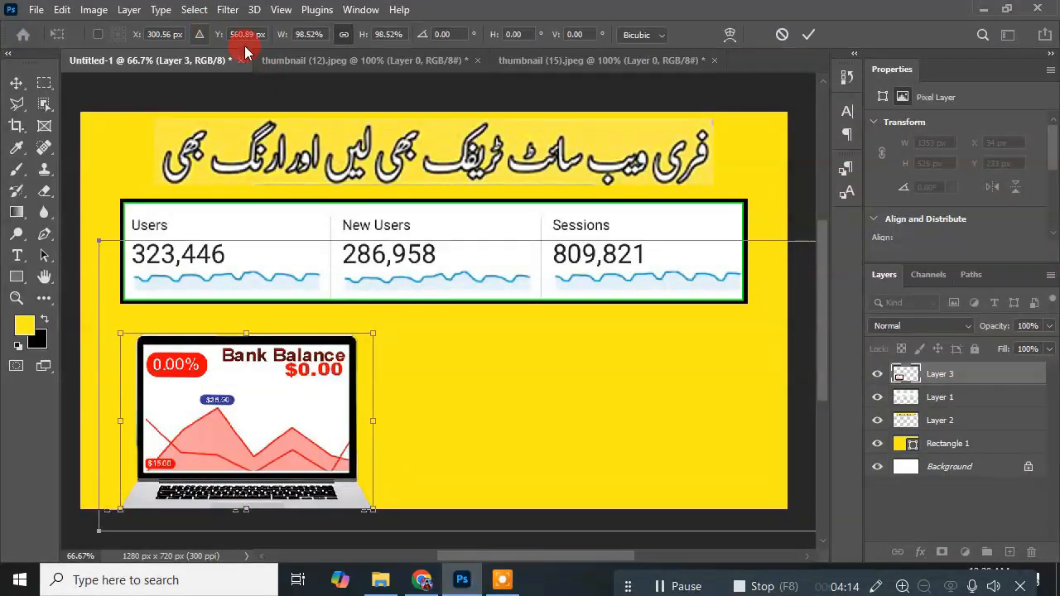
Step: Select the This Month laptop screen on Layer 0 of thumbnail (12) and cut it out
click(530, 61)
click(340, 65)
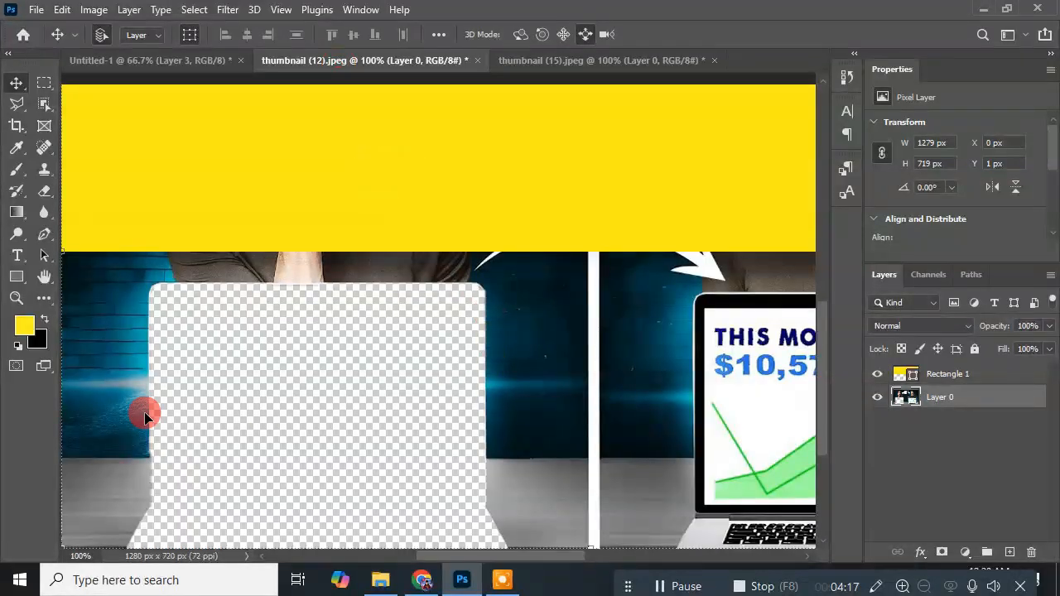
click(553, 563)
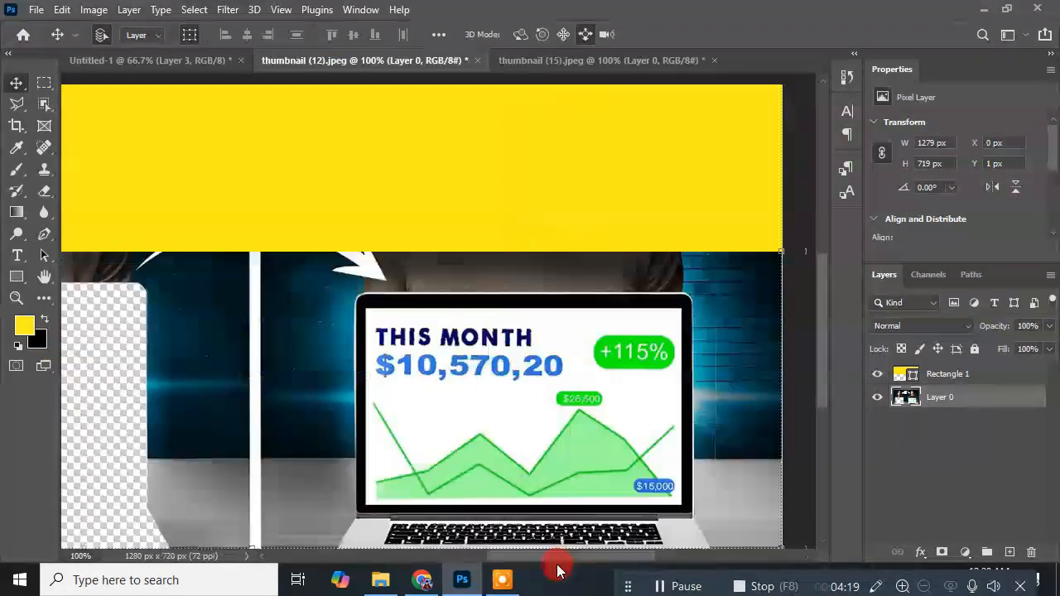
click(44, 103)
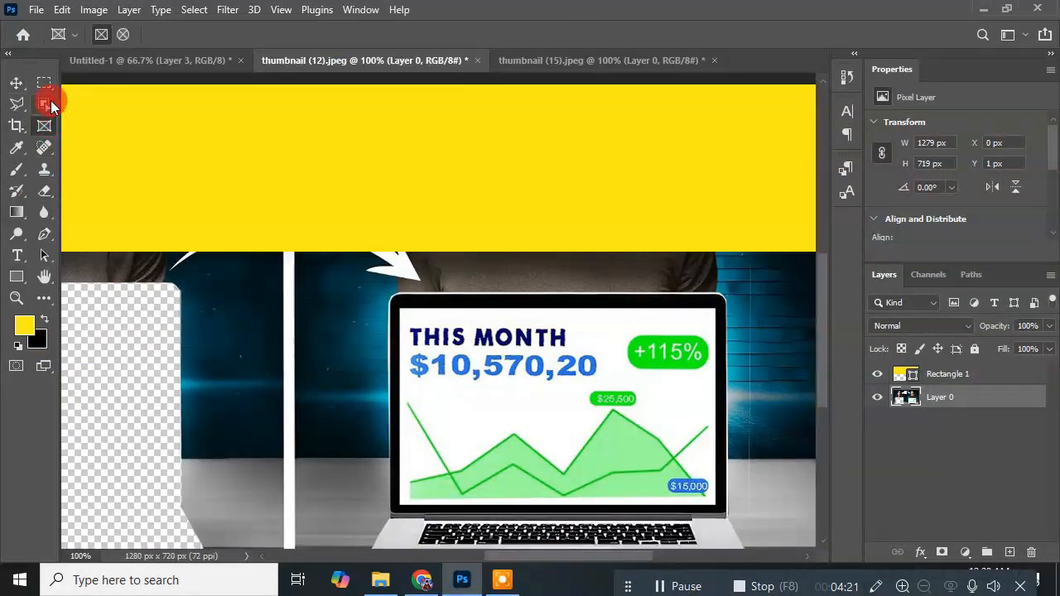
drag(378, 288, 683, 520)
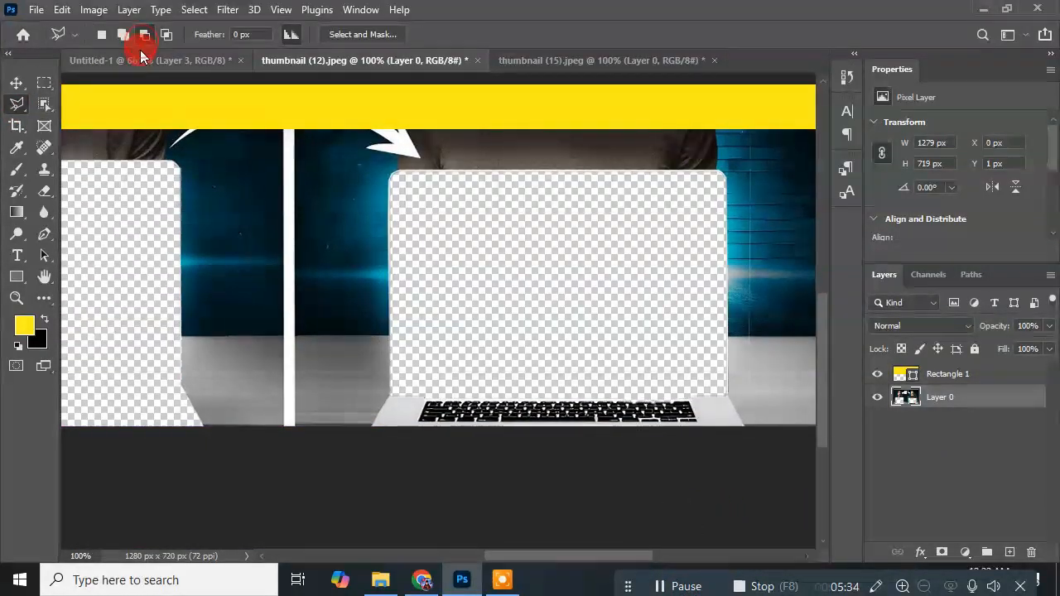
Step: Duplicate the Bank Balance laptop in Untitled-1 and place the copy in the canvas's lower-right corner
click(75, 65)
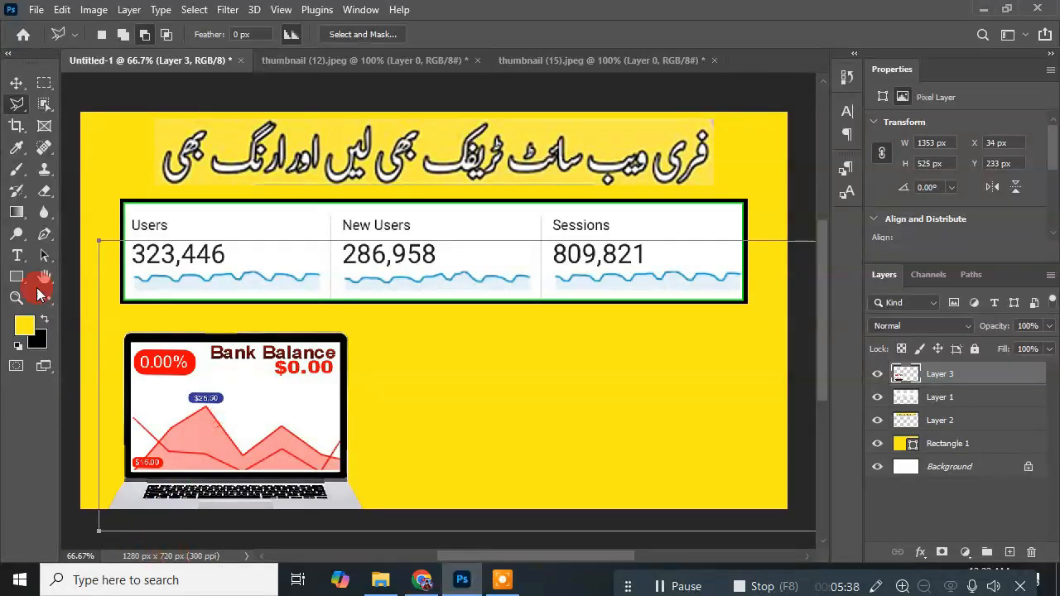
click(20, 81)
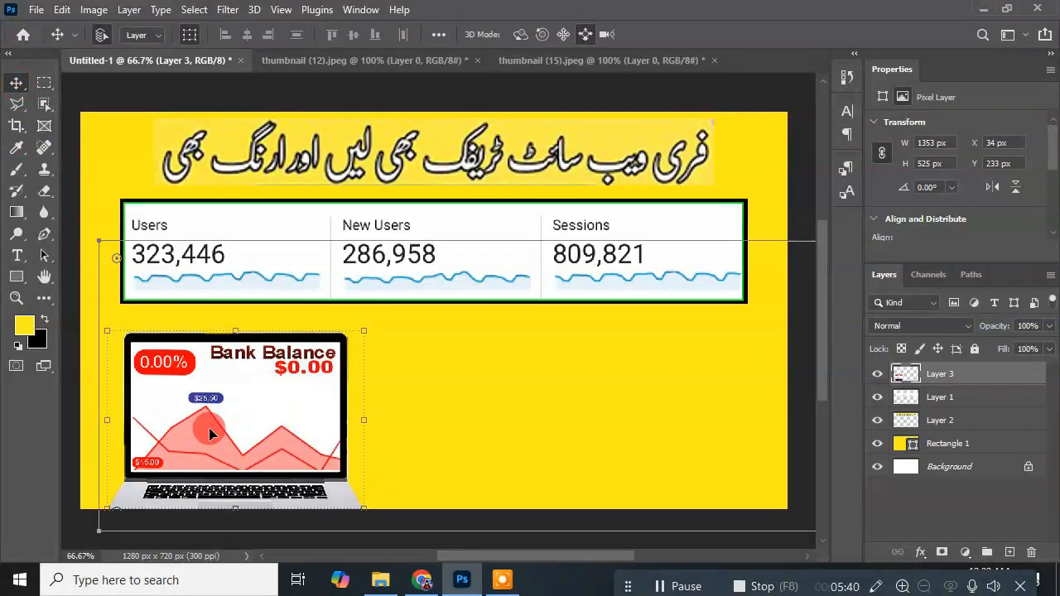
drag(209, 427, 625, 445)
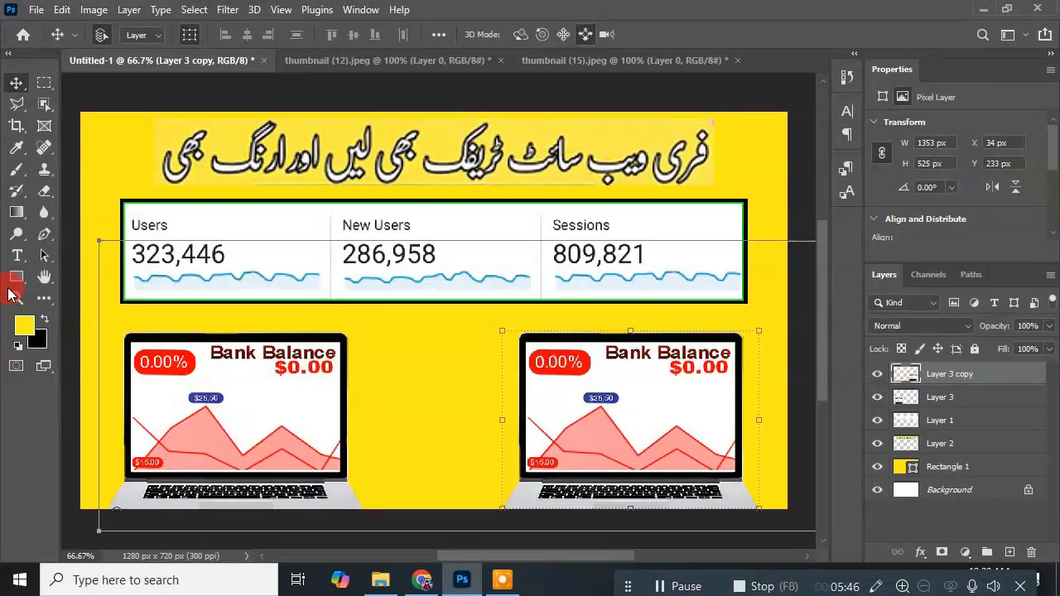
Step: Paste the This Month screen into Untitled-1 and fit it over the display of the right-hand laptop
click(26, 274)
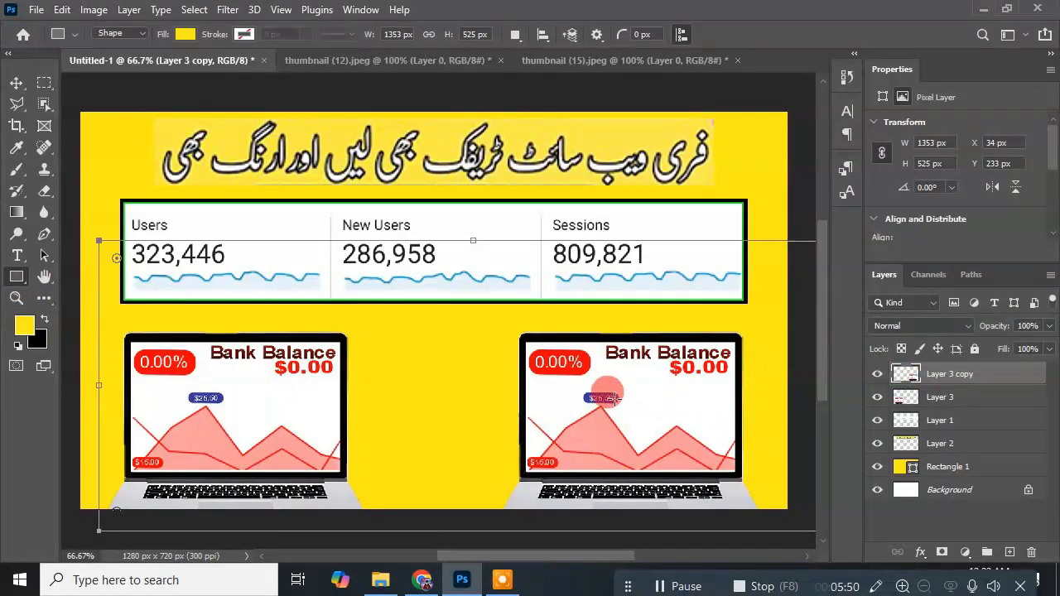
key(ctrl+v)
click(16, 82)
drag(460, 260, 665, 368)
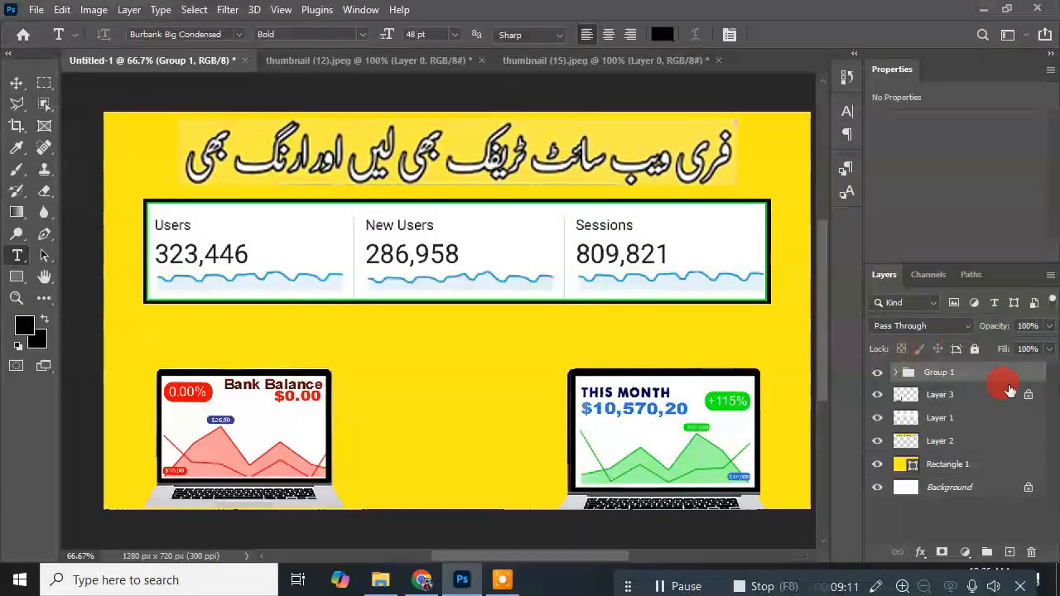
Step: Add a new layer and paste the phrase "Get unlimeted Traffic on New Website" onto it as text
click(1009, 551)
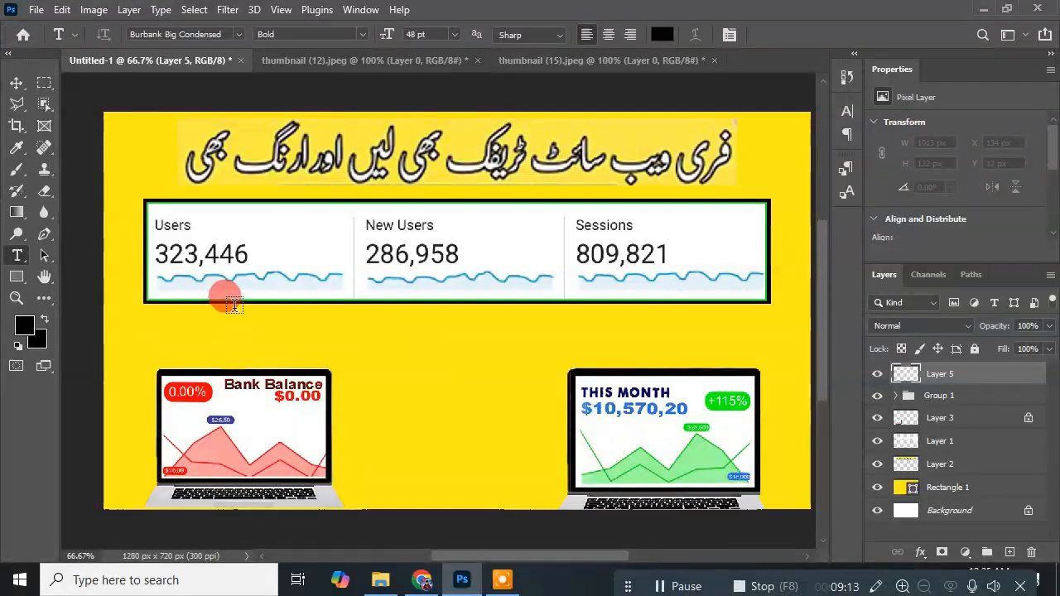
click(259, 188)
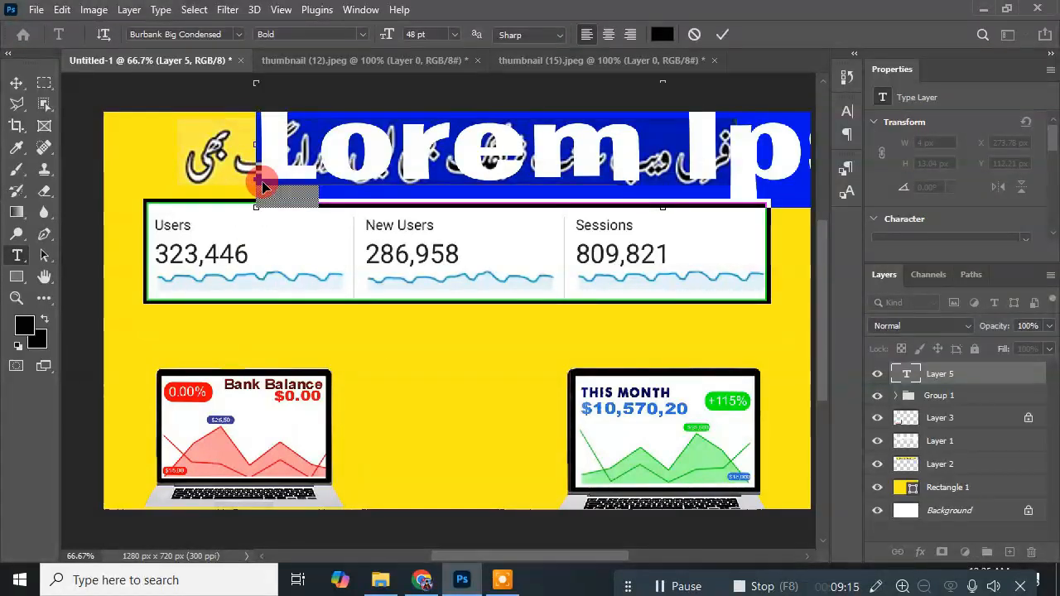
key(ctrl+v)
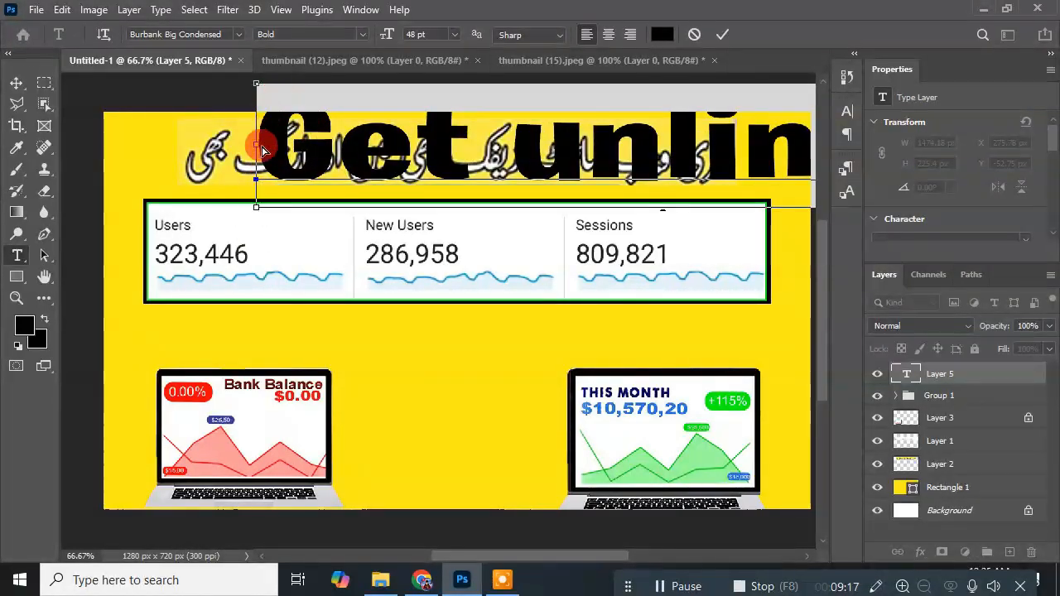
click(17, 82)
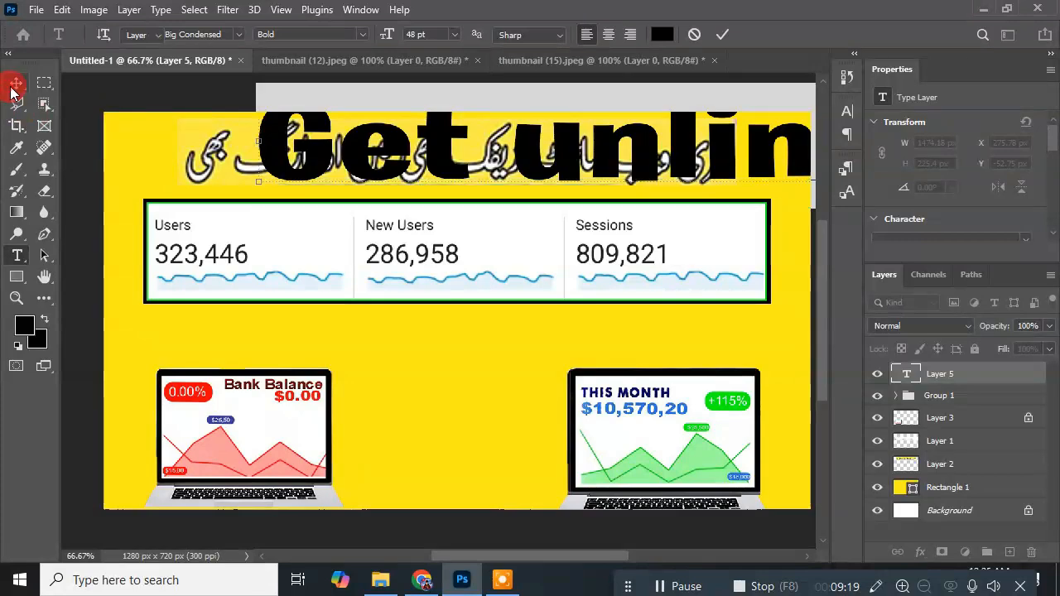
Step: Scale the English text down to one line and place it just below the statistics box
drag(253, 181, 319, 333)
drag(249, 242, 139, 304)
drag(129, 209, 572, 313)
drag(768, 275, 310, 336)
drag(104, 287, 467, 343)
drag(574, 351, 276, 336)
drag(164, 289, 586, 357)
drag(657, 350, 201, 335)
Step: Delete the words "on New" from the English text line
click(16, 255)
drag(743, 325, 583, 323)
key(BackSpace)
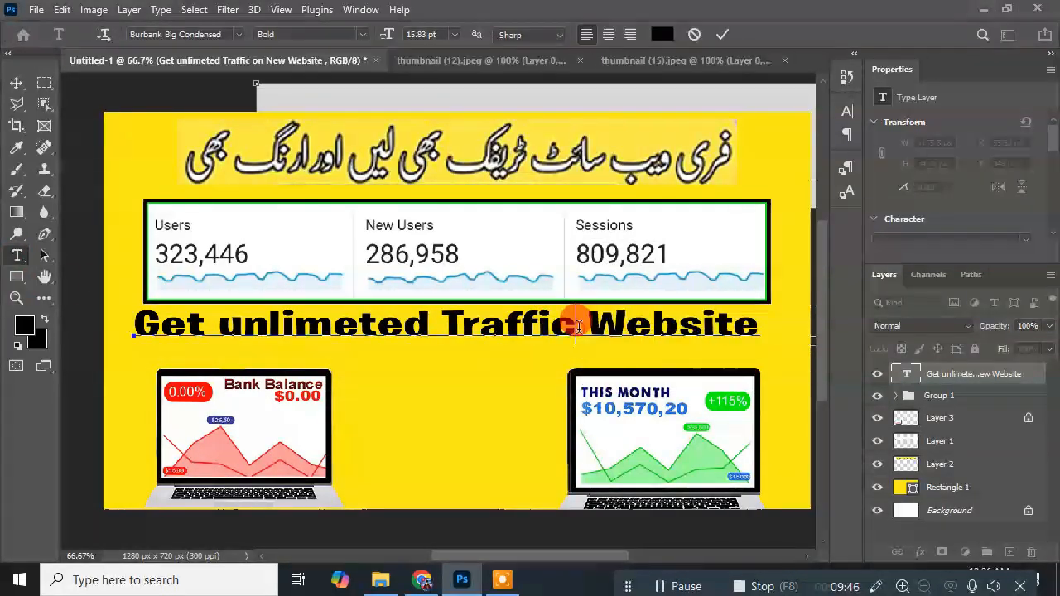
text(on)
click(578, 321)
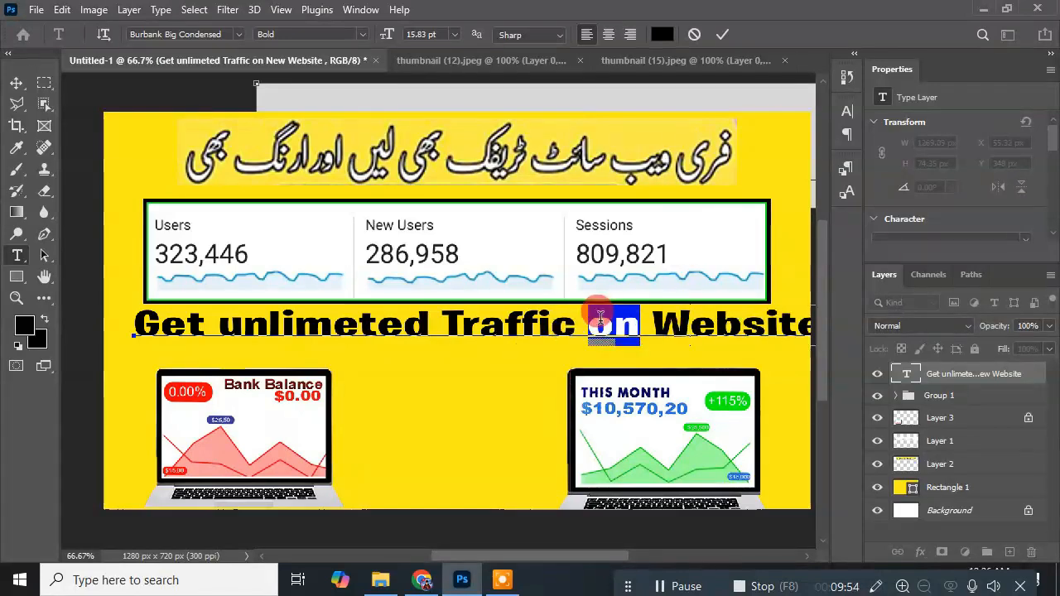
key(BackSpace)
Step: Move the word "Website" in front of "Traffic" so the line reads "Get unlimeted Website Traffic"
drag(602, 323, 760, 325)
key(ctrl+x)
click(437, 324)
key(ctrl+v)
Step: Stretch the English text line to about 120% height and position it between the statistics box and the laptops
click(17, 83)
drag(373, 335, 374, 343)
key(ctrl+t)
drag(461, 362, 461, 365)
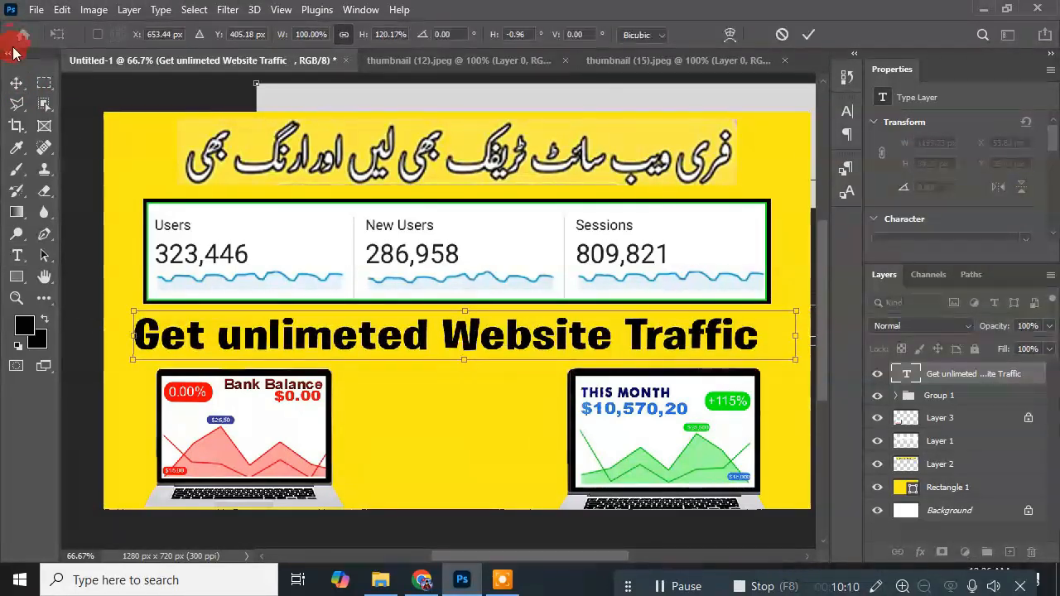
click(16, 84)
Step: Add a black outside Stroke and a Color Overlay to the "Get unlimeted Website Traffic" text layer
right_click(966, 382)
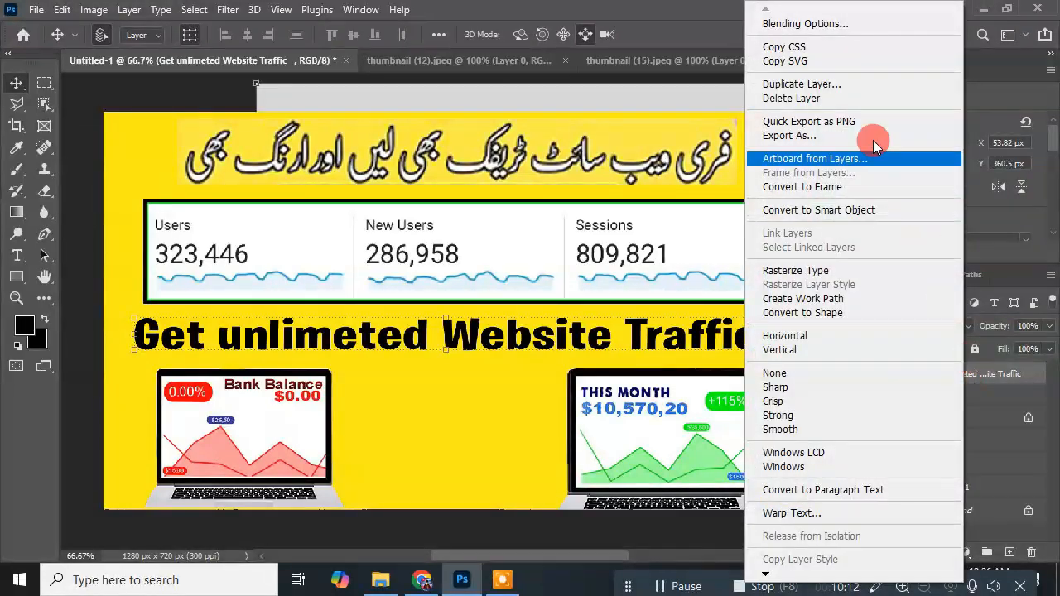
click(819, 25)
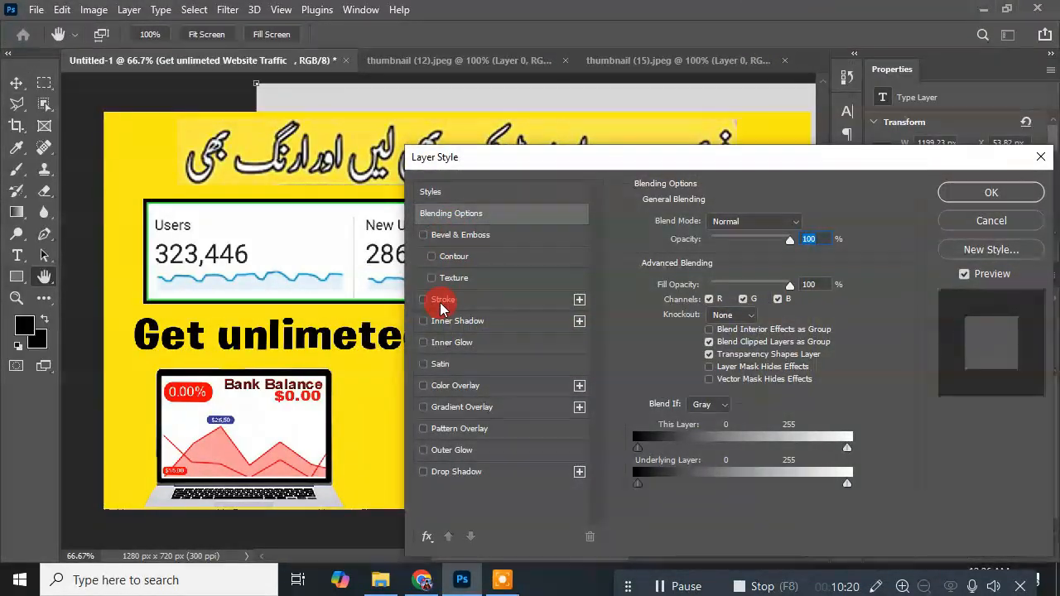
click(440, 305)
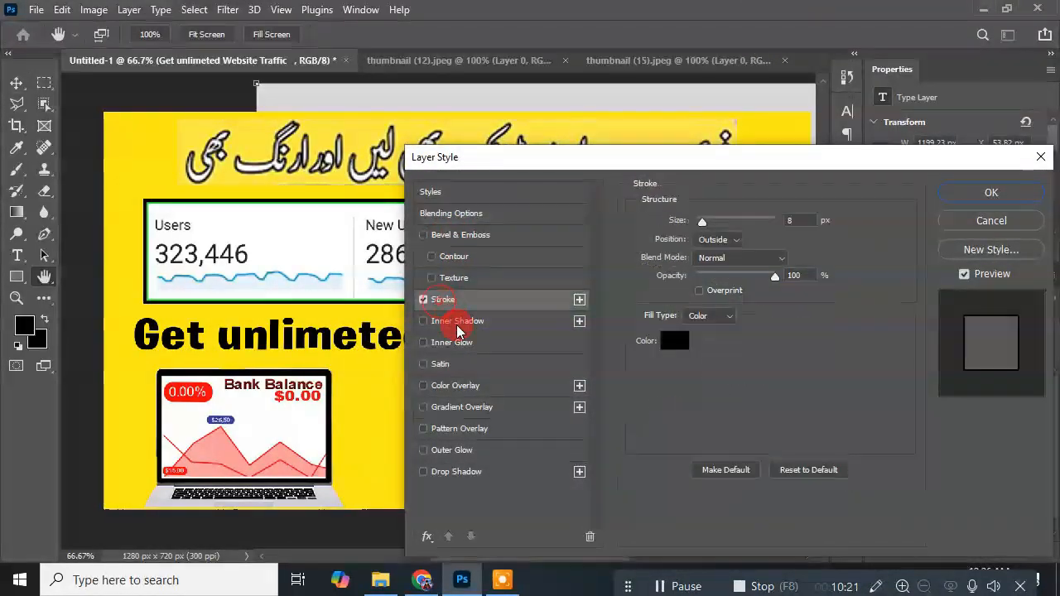
click(453, 387)
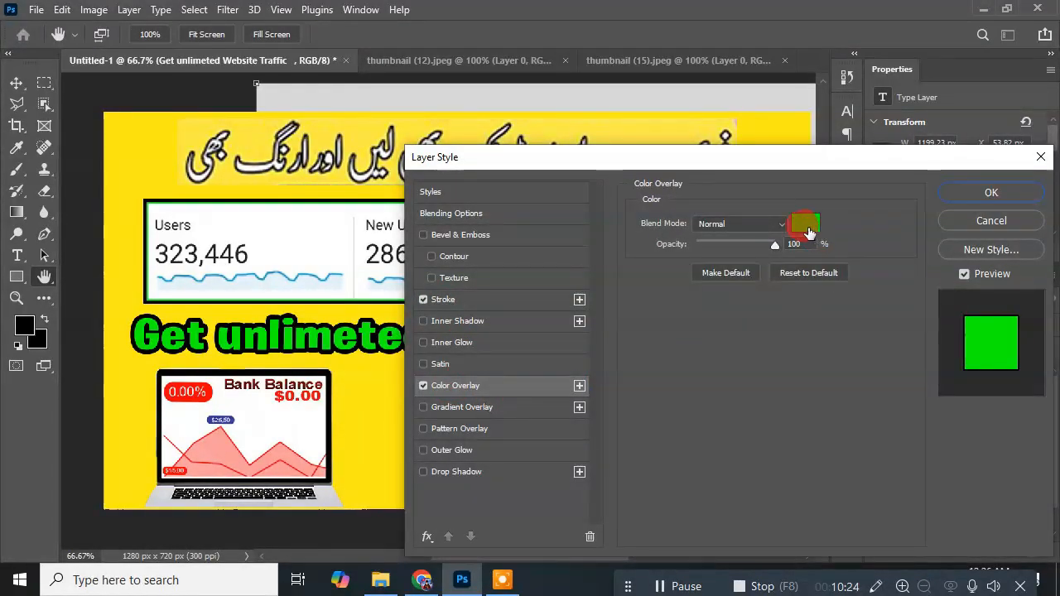
Step: Change the text's Color Overlay to a bright cyan-blue, keeping the dialogs clear of the canvas
drag(816, 156, 1018, 105)
click(1008, 172)
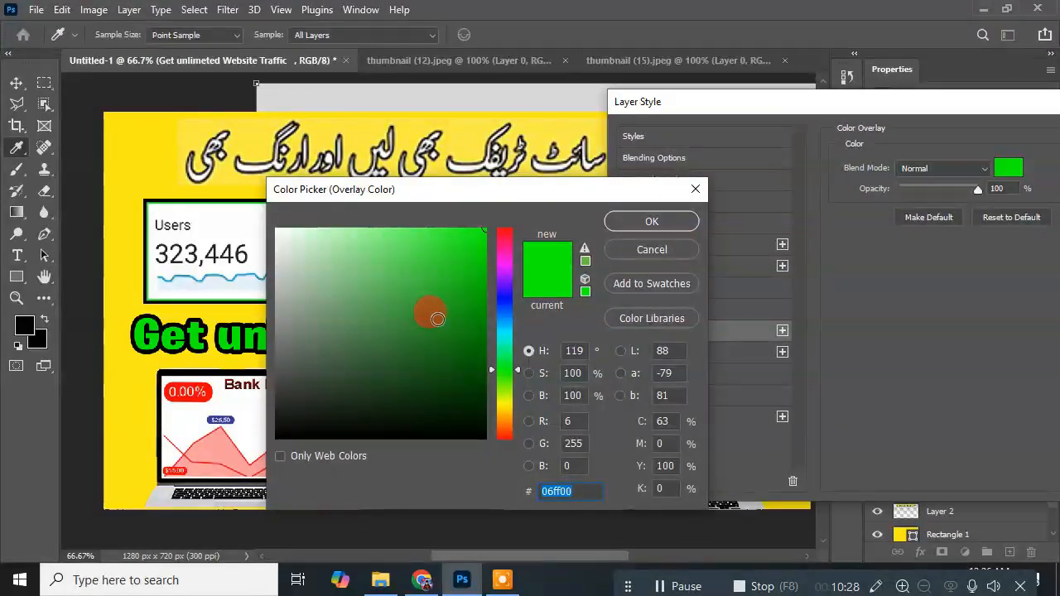
drag(494, 177, 797, 164)
drag(868, 156, 1019, 118)
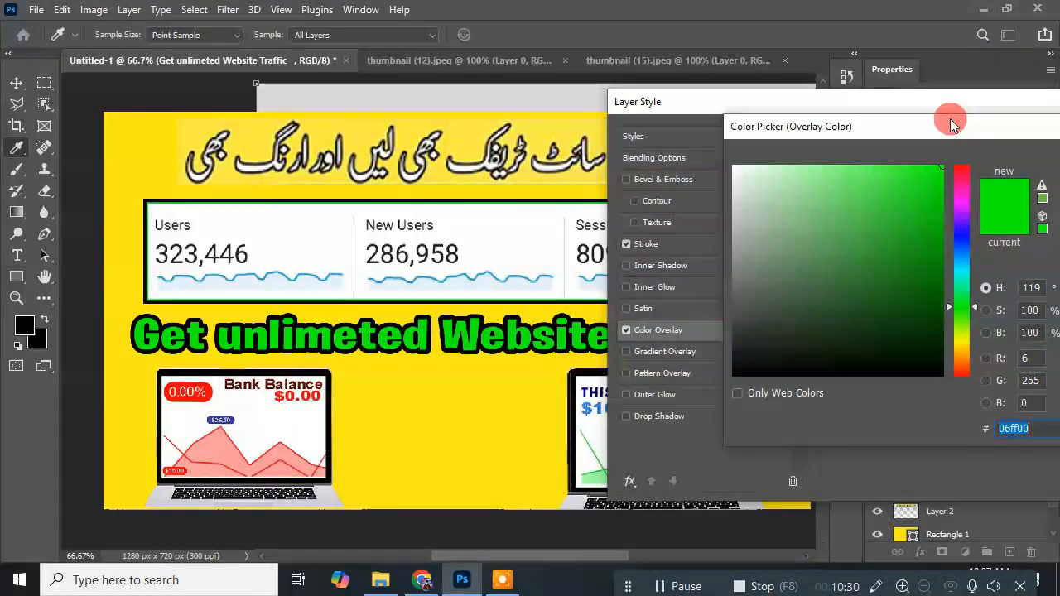
click(958, 197)
click(959, 216)
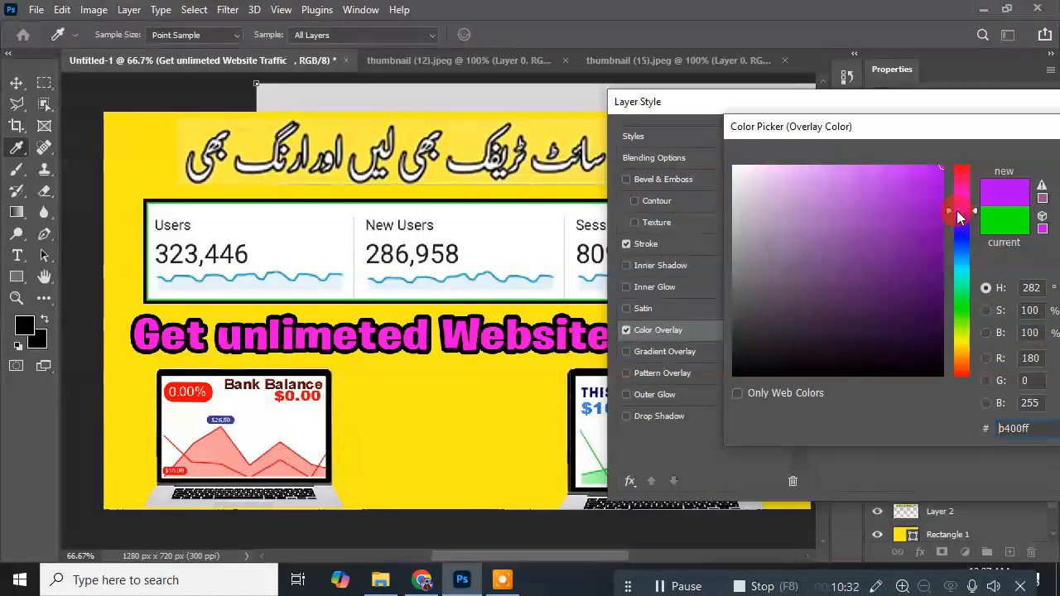
drag(959, 217, 961, 274)
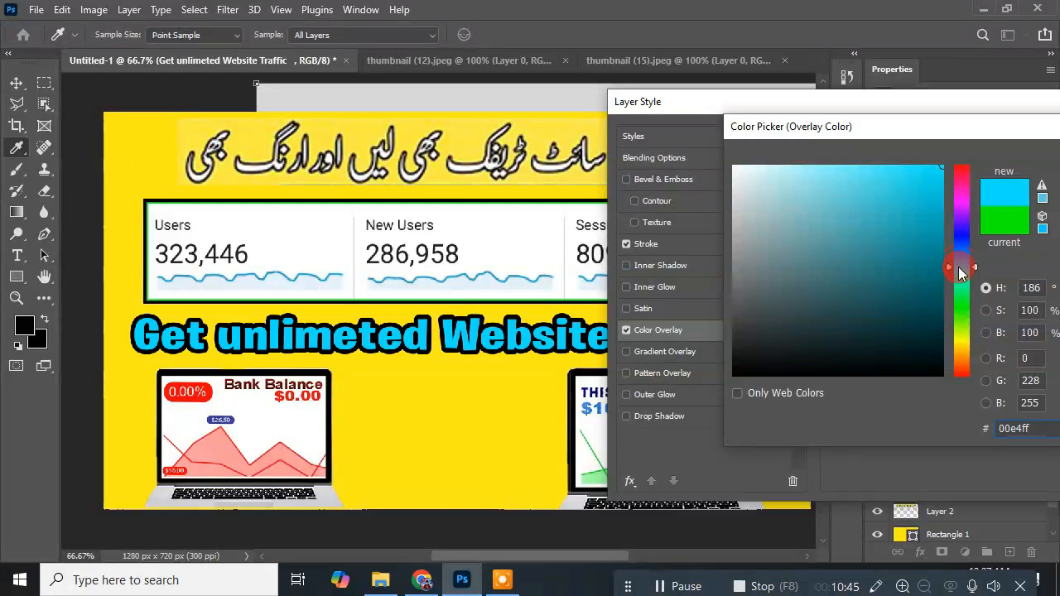
drag(911, 125, 506, 123)
click(679, 155)
Step: Set the text's Stroke size to 5 px and apply the layer style
drag(923, 101, 756, 108)
click(496, 252)
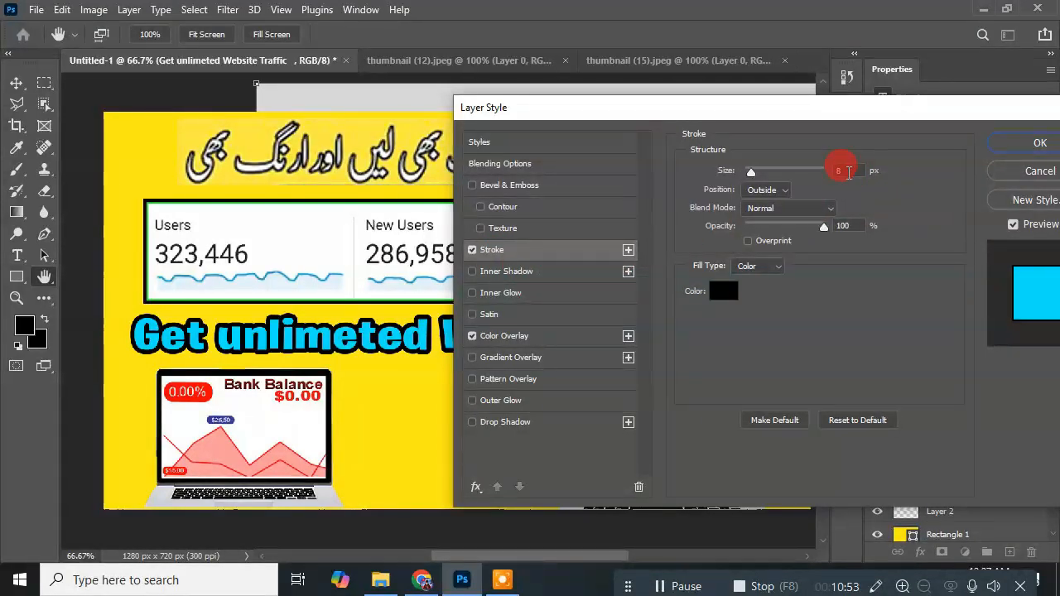
scroll(840, 172, down, 4)
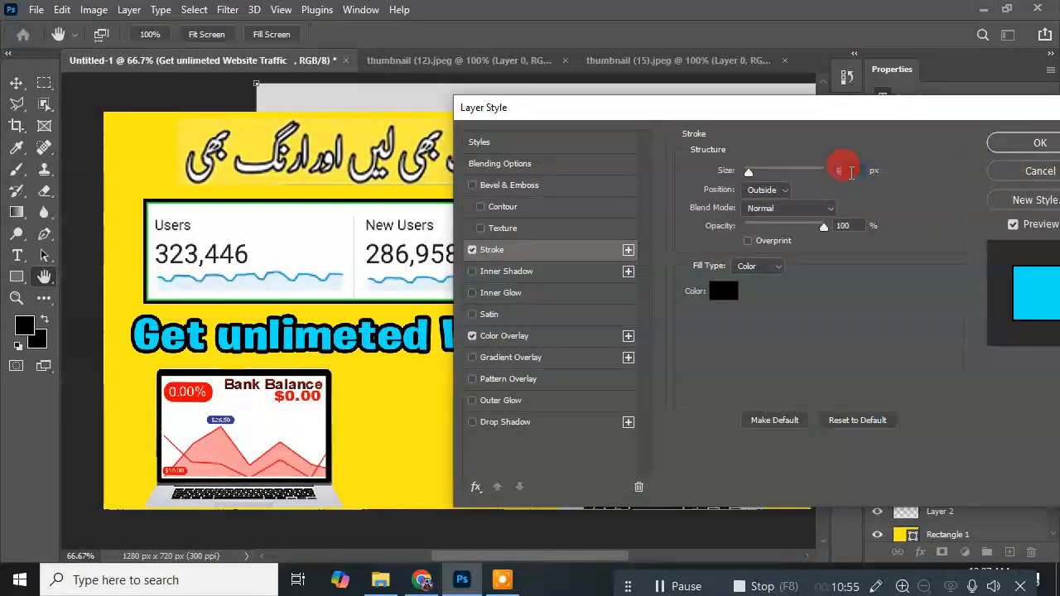
scroll(842, 173, up, 1)
scroll(851, 173, down, 2)
scroll(852, 173, up, 1)
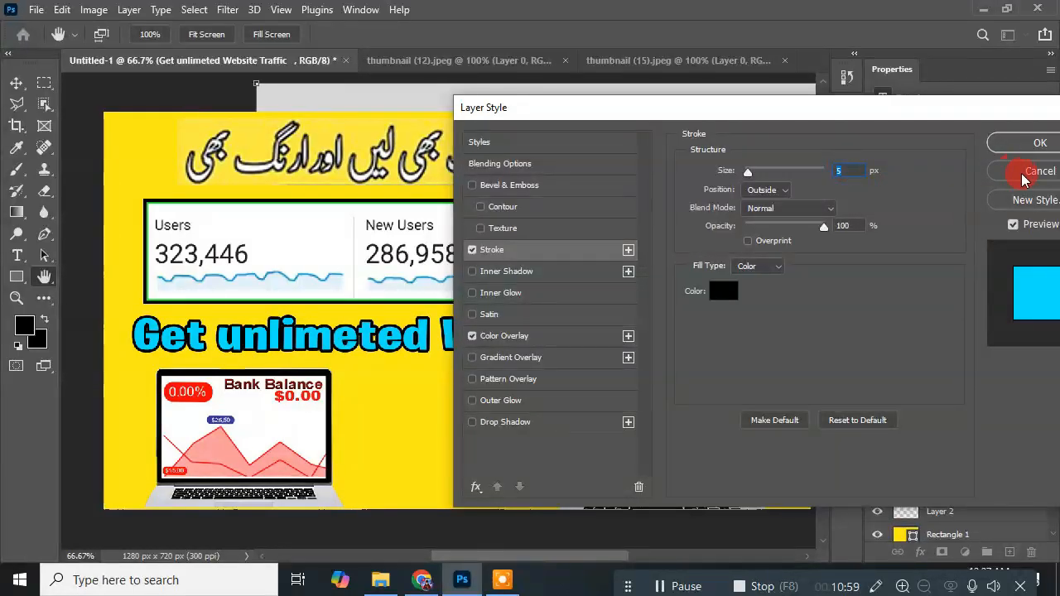
click(1034, 142)
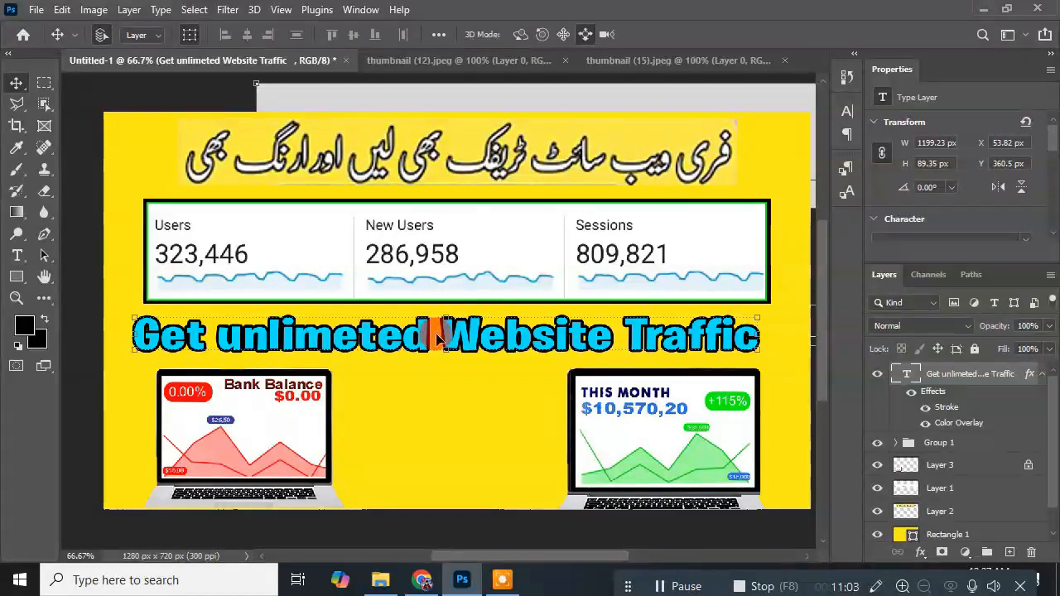
Step: Add a new text layer between the laptops reading "$100 Per Day" on three lines
click(17, 254)
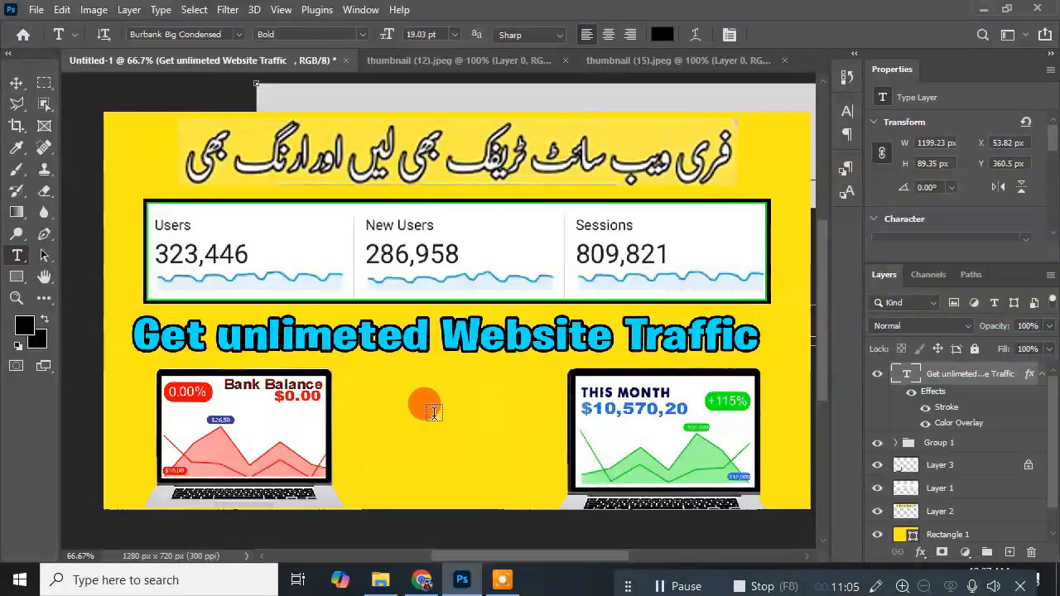
click(399, 395)
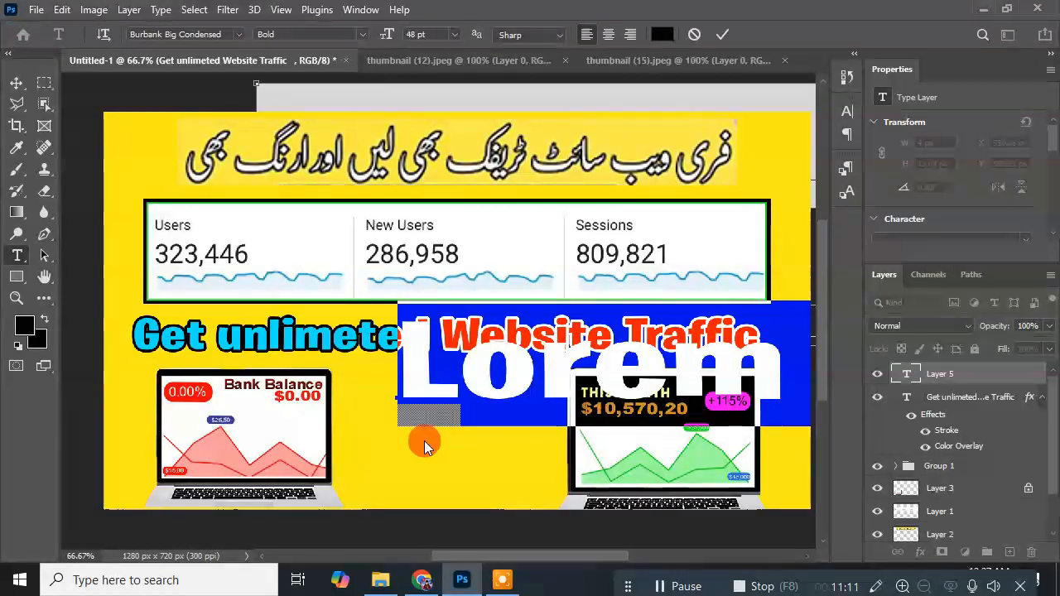
text($100)
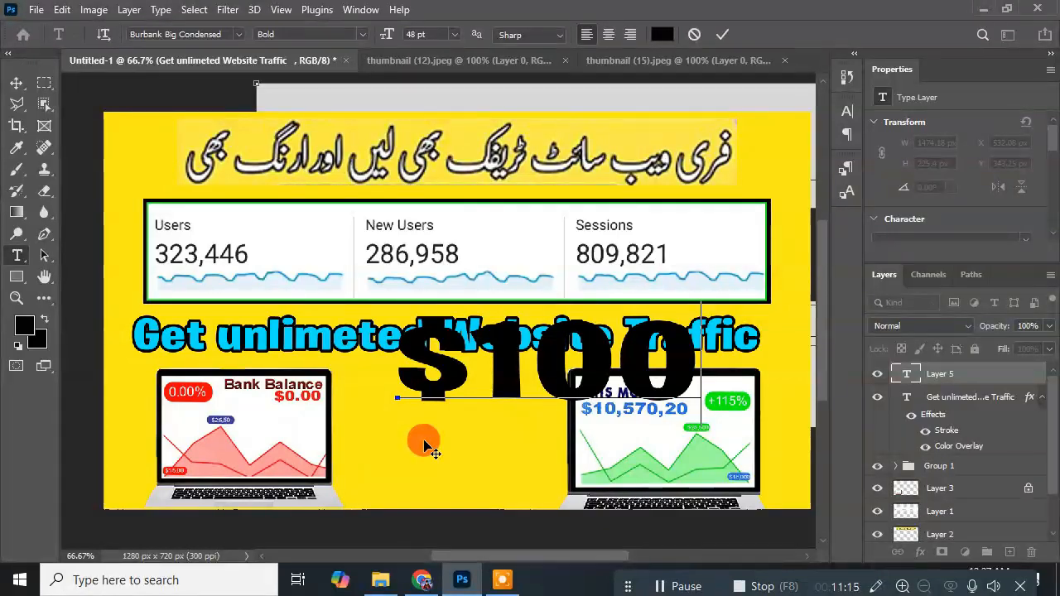
key(Return)
text(D)
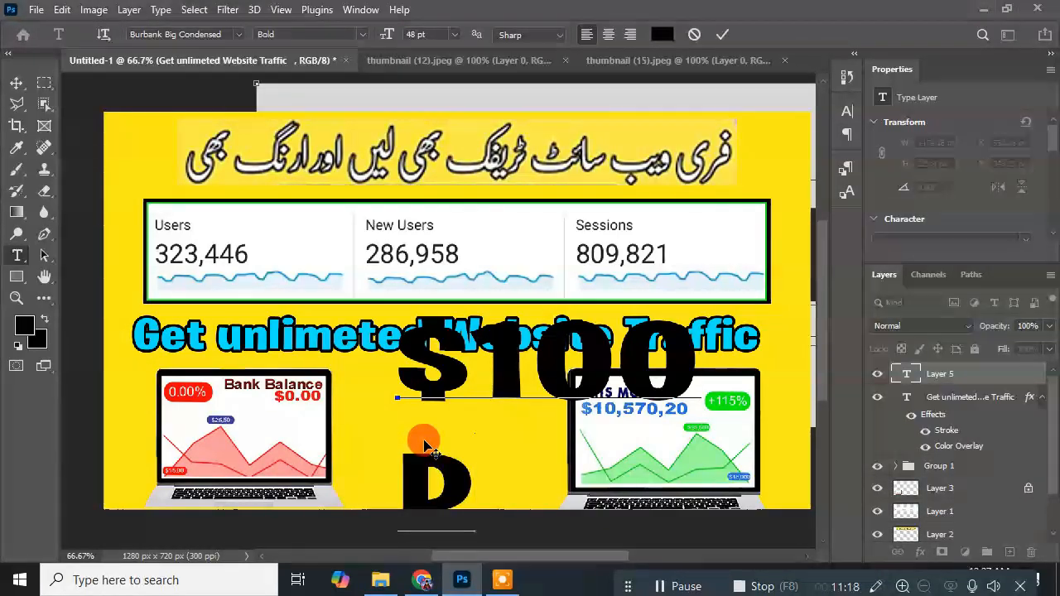
text(er Day)
click(627, 494)
key(Return)
click(16, 83)
Step: Shrink the "$100 Per Day" text and move it into the gap between the two laptops
key(ctrl+t)
drag(681, 327, 466, 383)
drag(466, 450, 522, 450)
drag(490, 449, 520, 417)
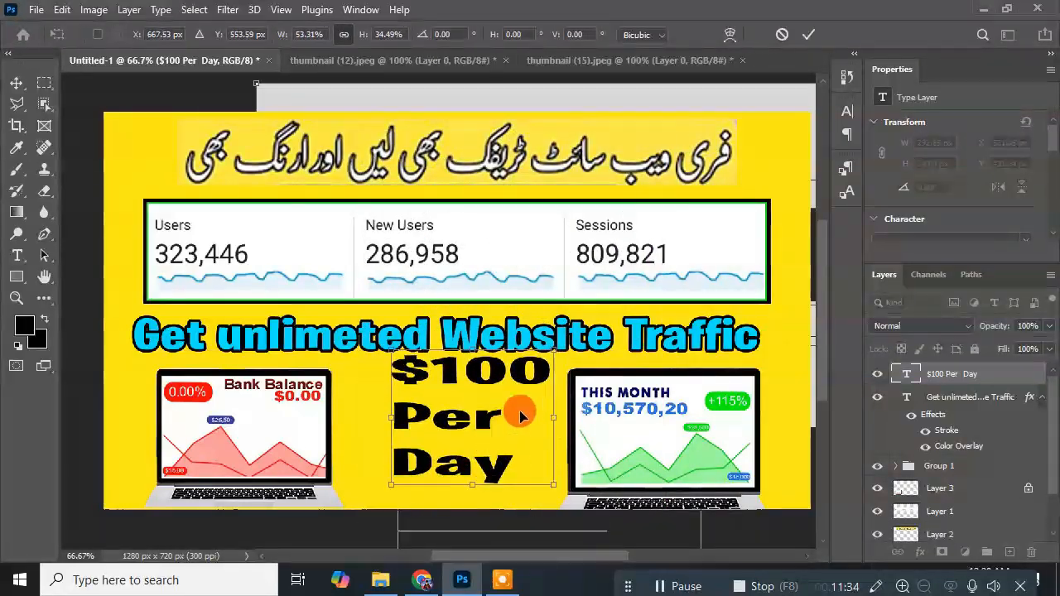
drag(553, 349, 514, 392)
click(16, 83)
Step: Colour the "$100 Per Day" text red and centre-align its lines
click(17, 255)
drag(486, 472, 394, 401)
click(662, 35)
click(537, 163)
click(692, 159)
click(609, 35)
Step: Enlarge the "$100 Per Day" text to about 135% and centre it between the two laptops
click(16, 83)
drag(433, 479, 535, 497)
drag(456, 452, 447, 445)
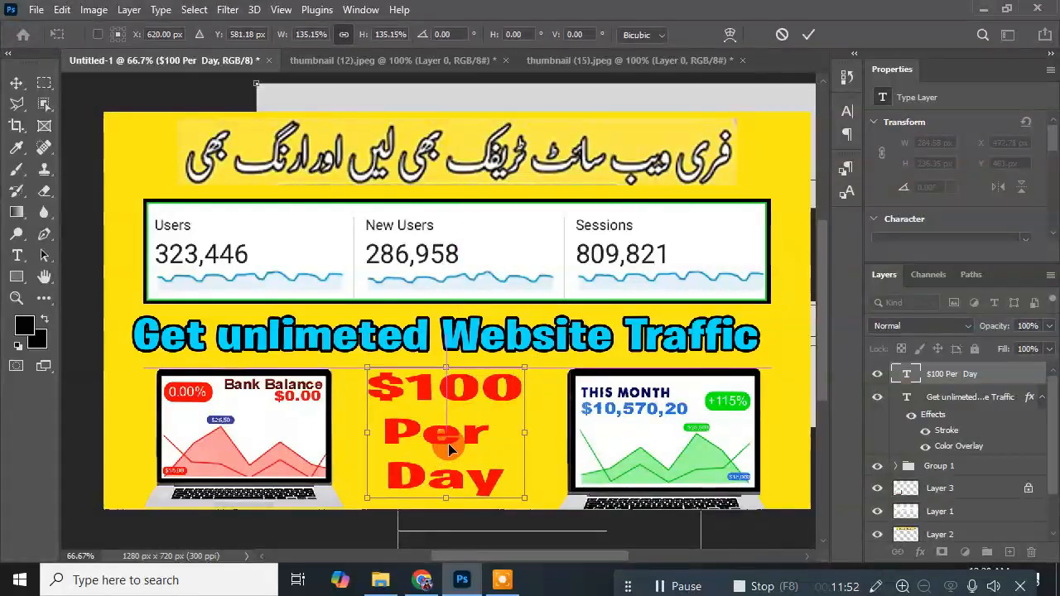
click(16, 83)
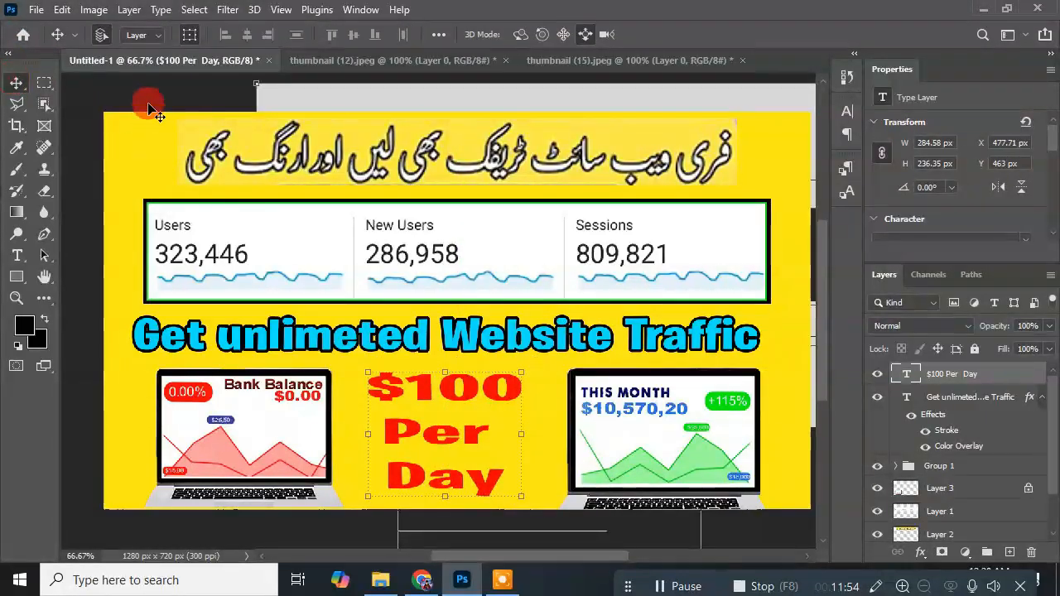